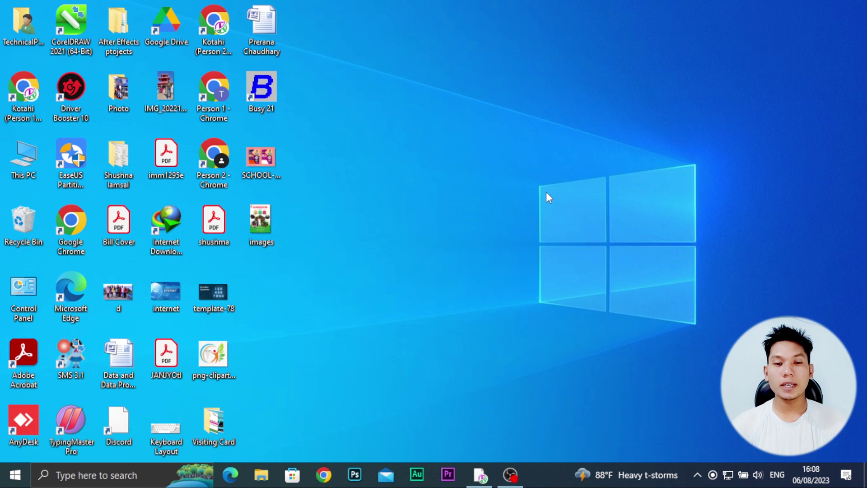
Step: Launch PageMaker 7.0 with the pm70 run command and dismiss the templates window
key("super+r")
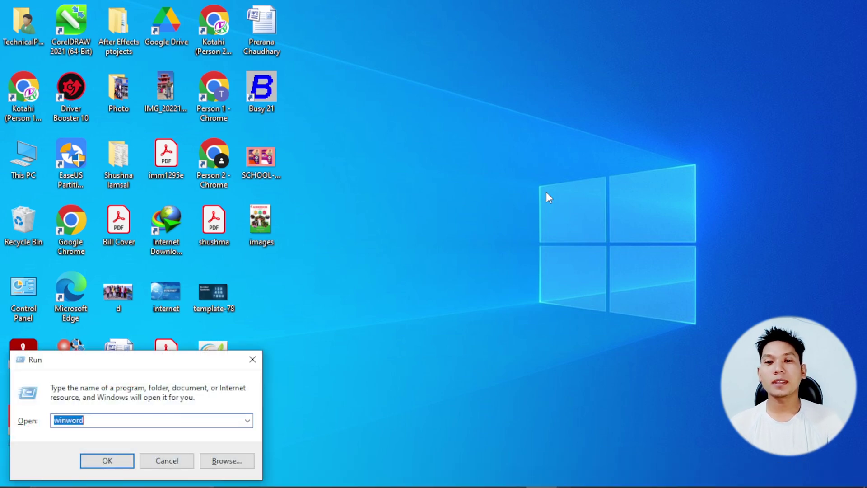
type("pm")
key("Down")
key("Return")
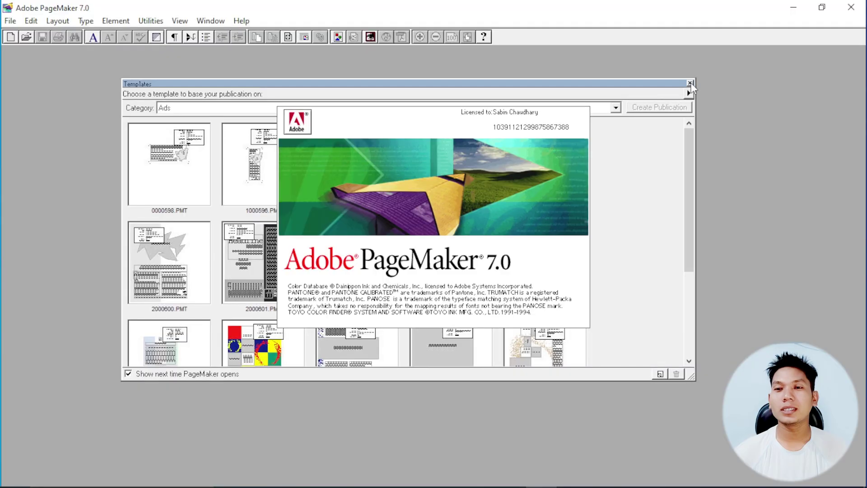
left_click(689, 84)
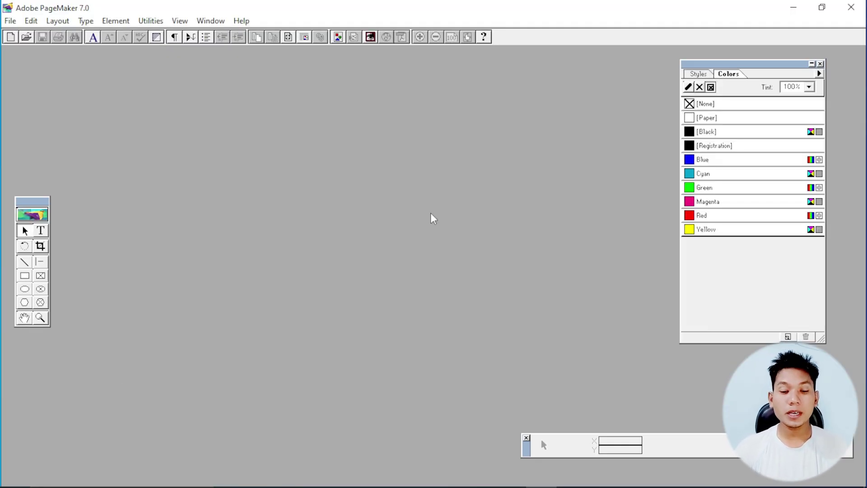
Step: Start a new publication with an A4 page in Wide (landscape) orientation
key("ctrl+n")
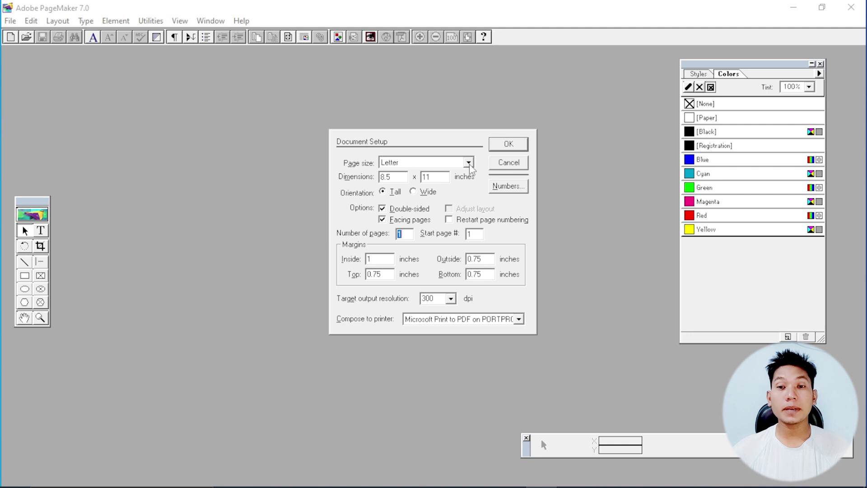
left_click(469, 164)
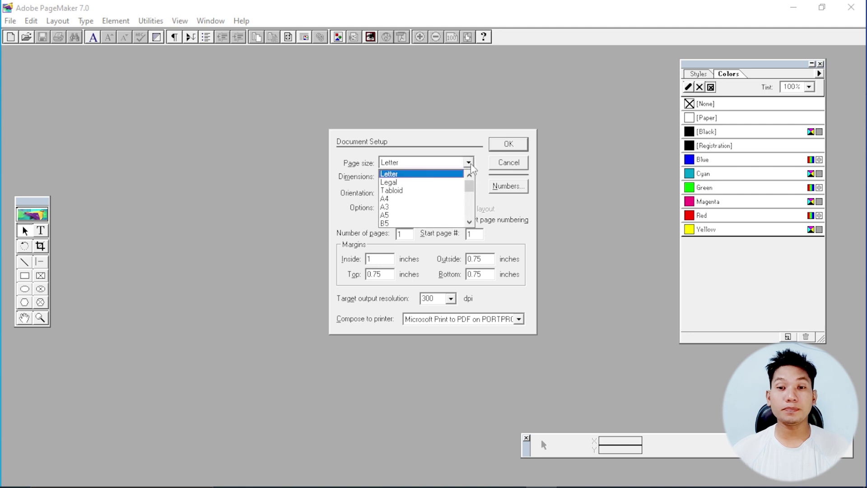
left_click(410, 200)
left_click(417, 195)
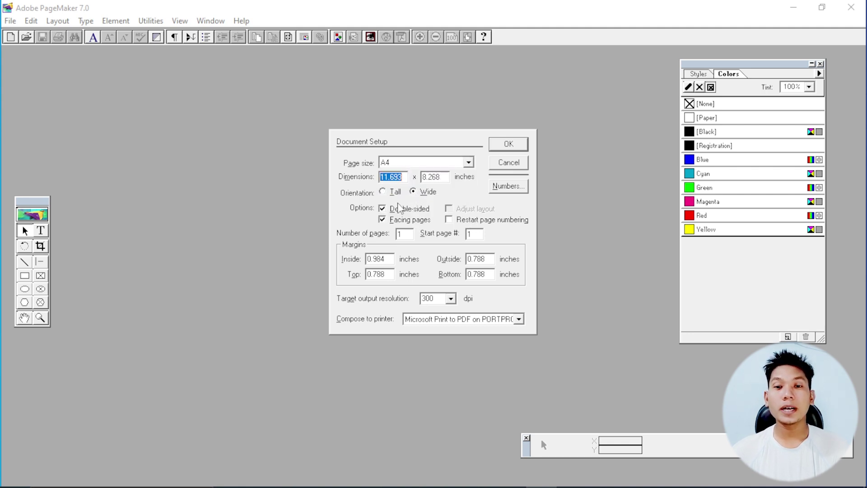
Step: Set inside, outside and top margins to 0.5 in and bottom to 0, and reset the ruler zero point
double_click(385, 259)
type("0.5")
key("Tab")
type("0.5")
key("Tab")
type("0.5")
key("Tab")
type("0")
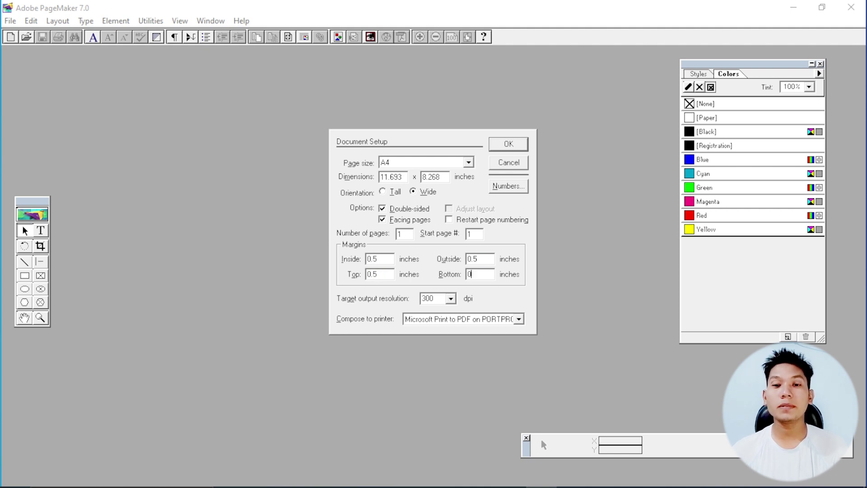
left_click(503, 143)
left_click_drag(7, 49, 242, 136)
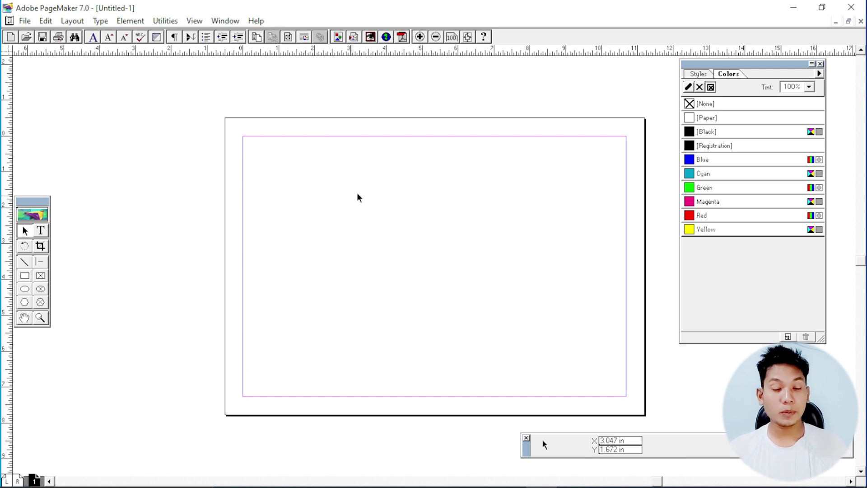
Step: Place two horizontal guides near the page top, the upper one at 0.375 in
left_click_drag(445, 168, 421, 167)
left_click_drag(422, 53, 425, 149)
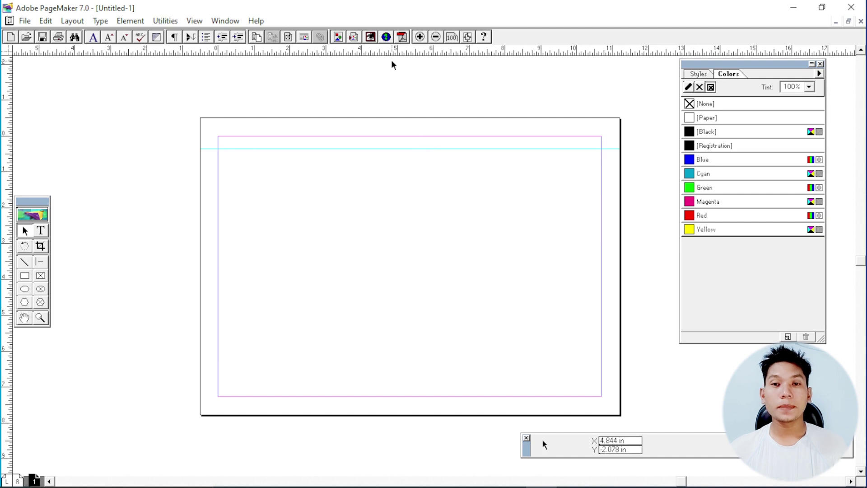
left_click_drag(391, 51, 390, 166)
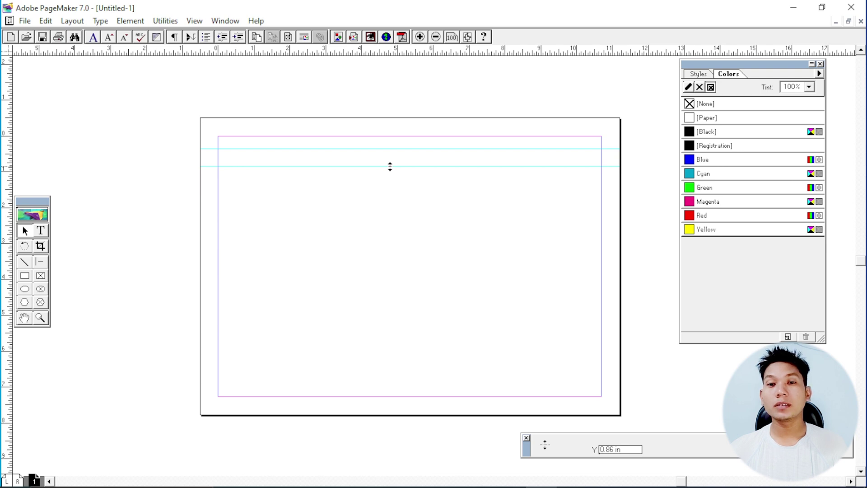
left_click_drag(390, 167, 400, 149)
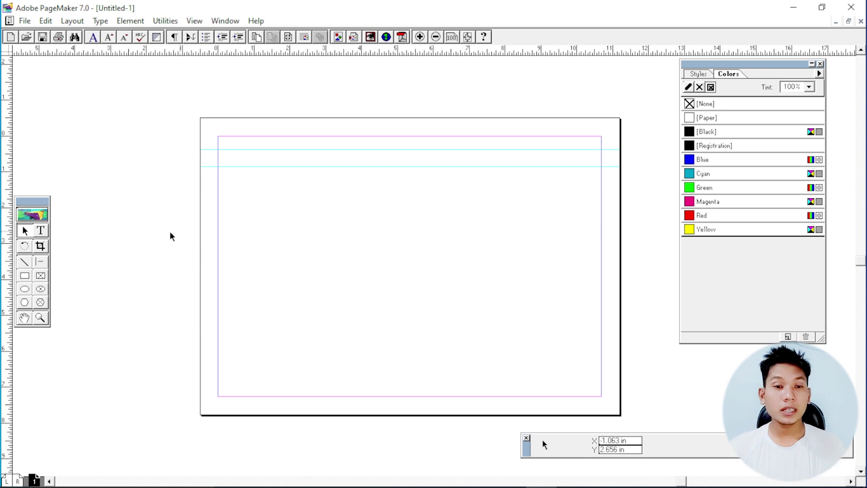
left_click(25, 275)
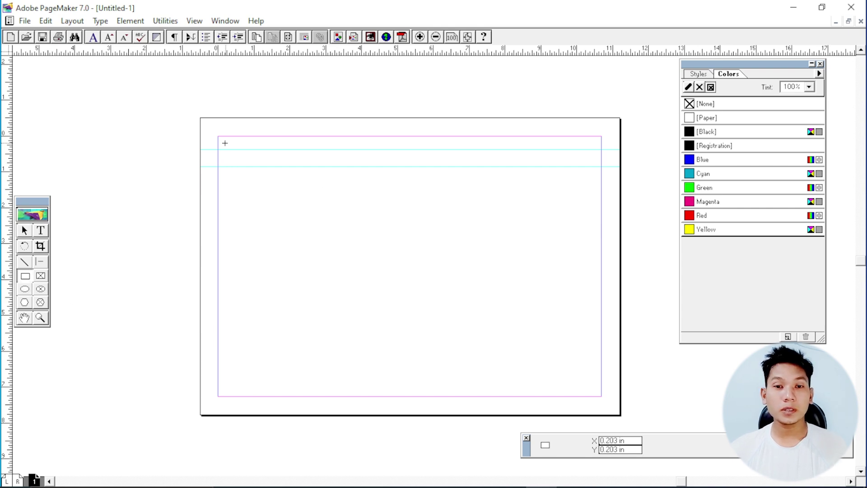
Step: Draw a red bar about 5.656 in by 0.375 in from the top-left margin corner
left_click_drag(218, 135, 421, 149)
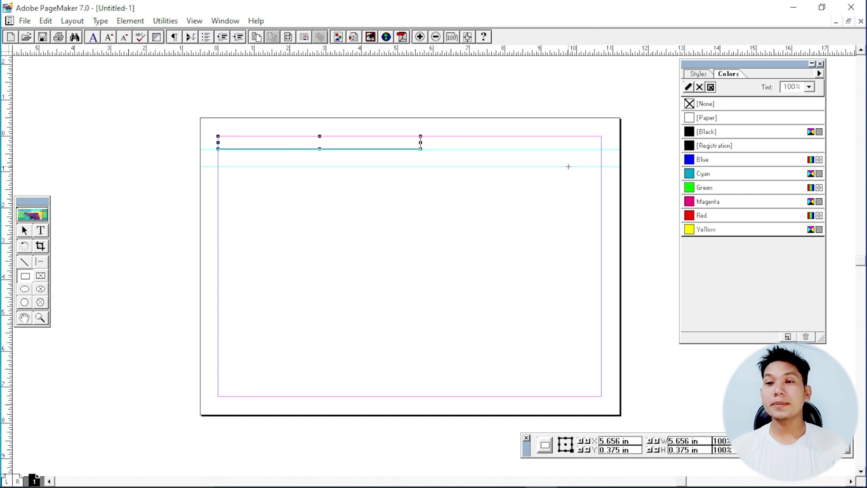
left_click(721, 216)
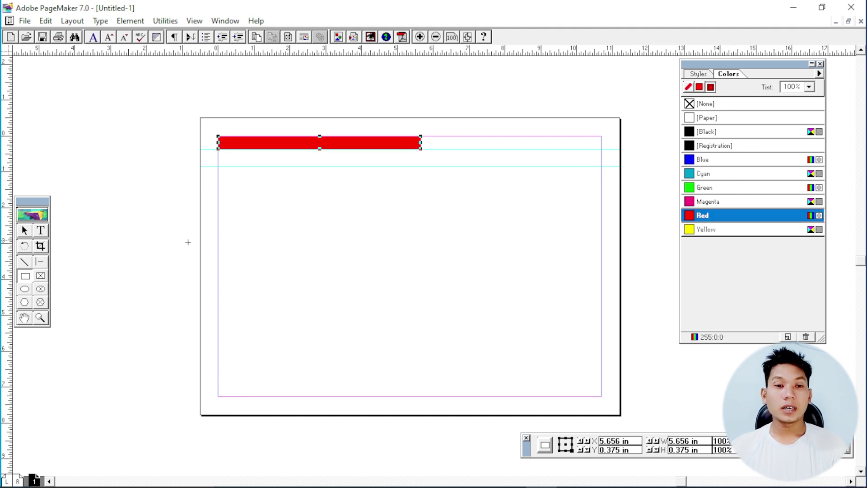
left_click(25, 303)
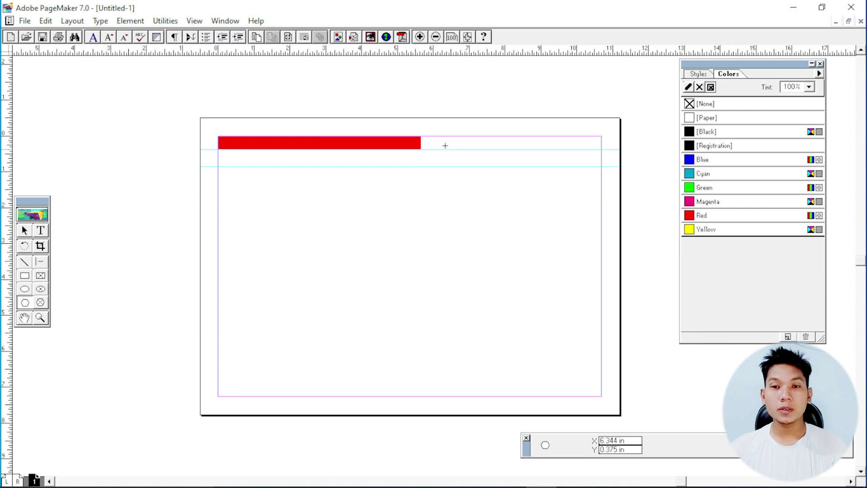
Step: Draw a black-filled slanted polygon against the red bar's right end
left_click_drag(420, 140, 538, 150)
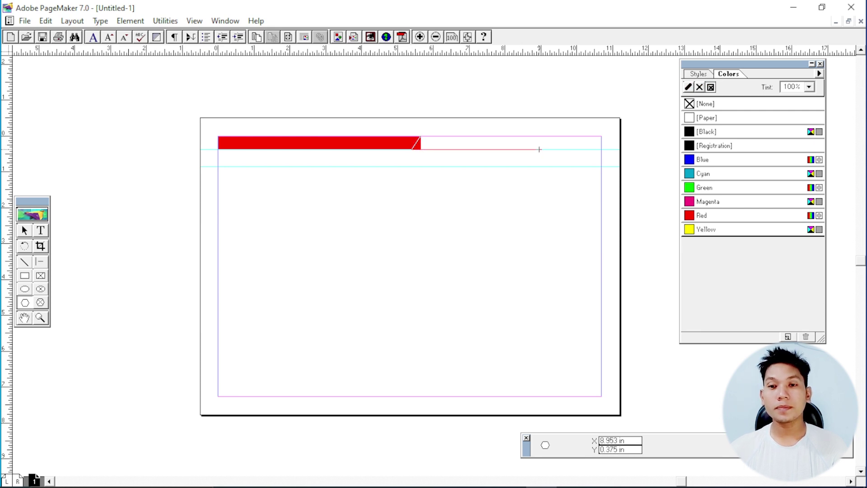
left_click(540, 150)
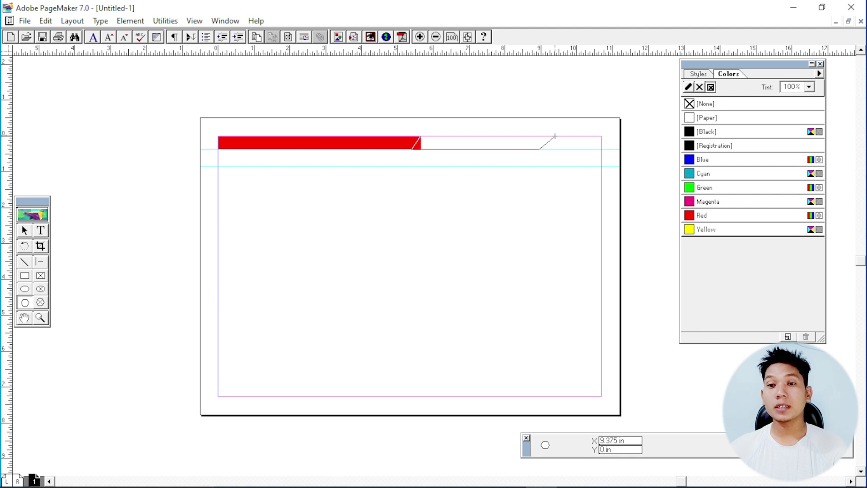
left_click(556, 136)
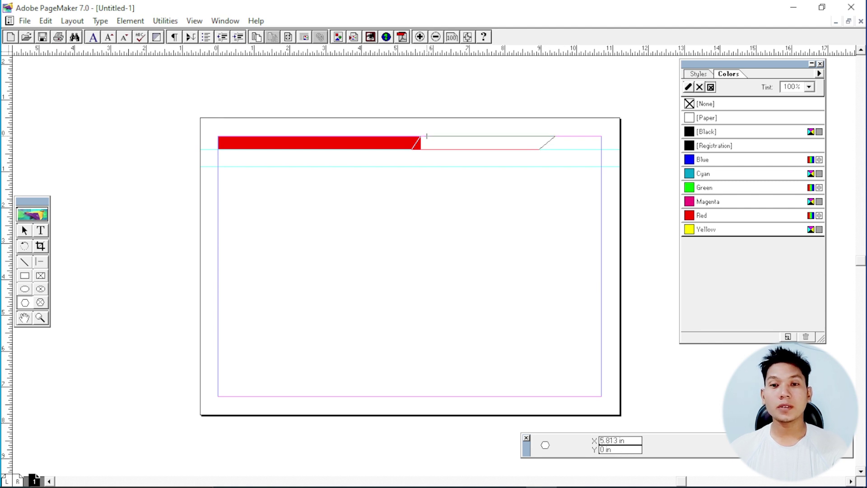
left_click(420, 136)
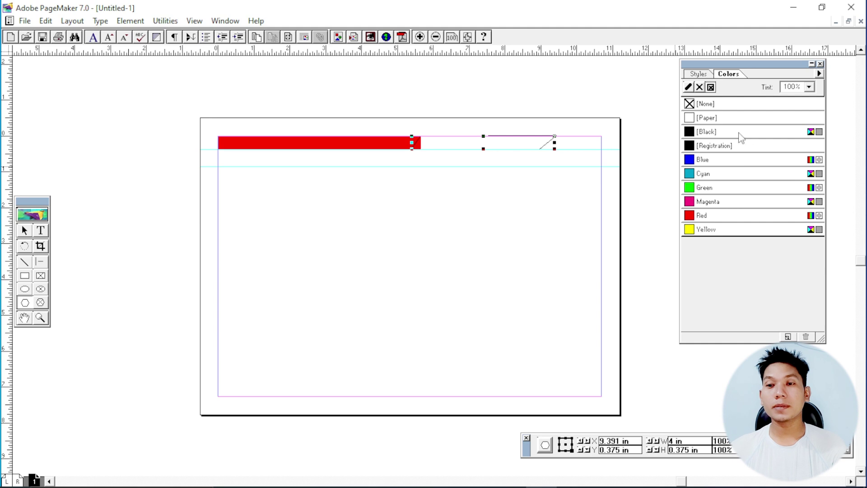
left_click(718, 132)
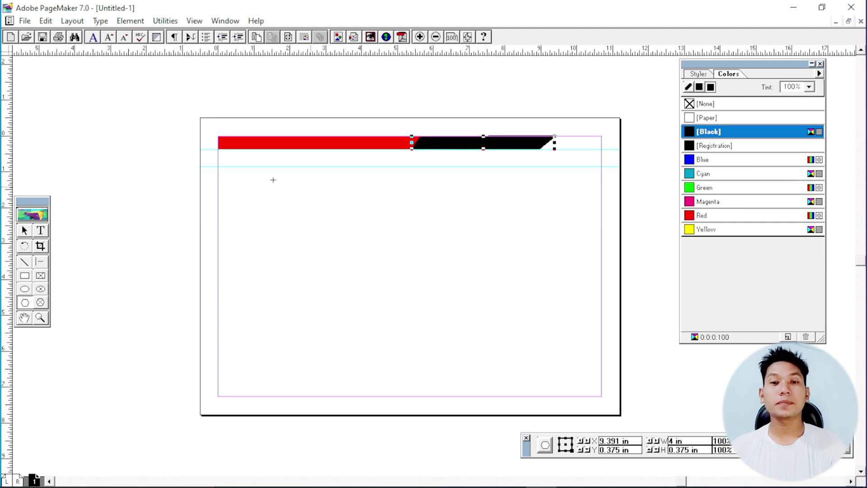
Step: Delete the black polygon again, leaving the red bar selected
left_click(25, 231)
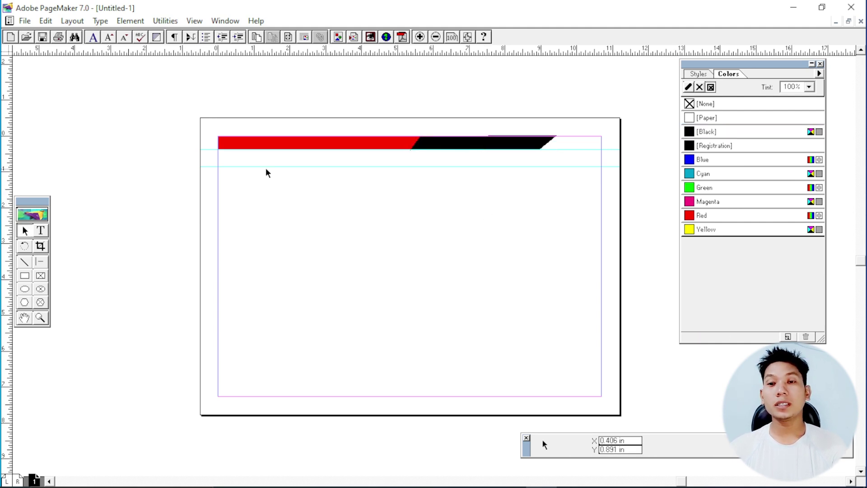
left_click(416, 142)
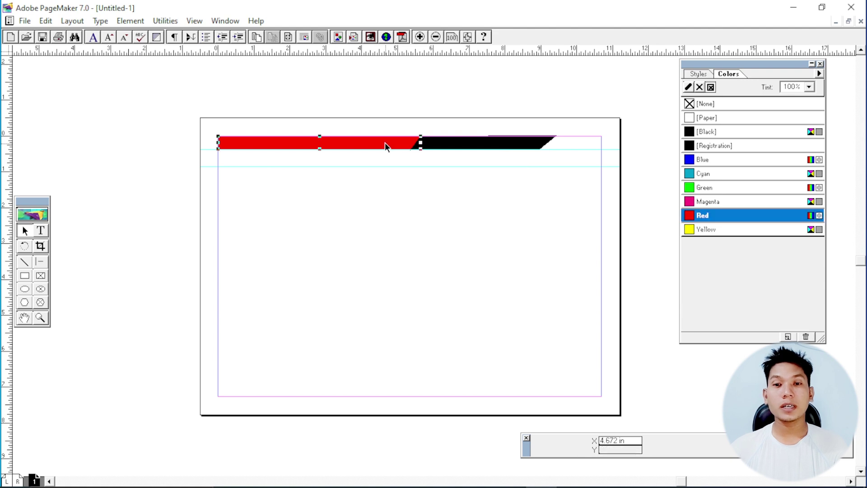
left_click(469, 149)
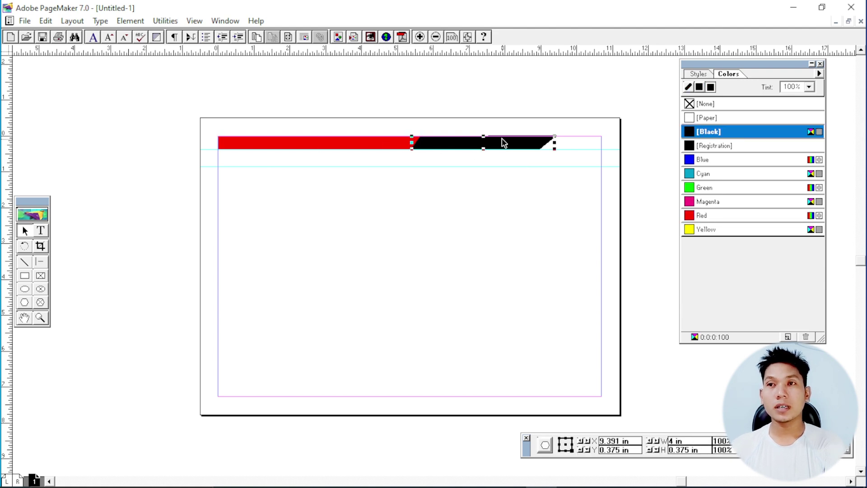
key("Delete")
left_click(386, 144)
Step: Shorten the red bar, draw a slanted-end strip after it, and begin a taller shape to the lower guide
left_click_drag(420, 144, 375, 149)
left_click(25, 302)
left_click(375, 149)
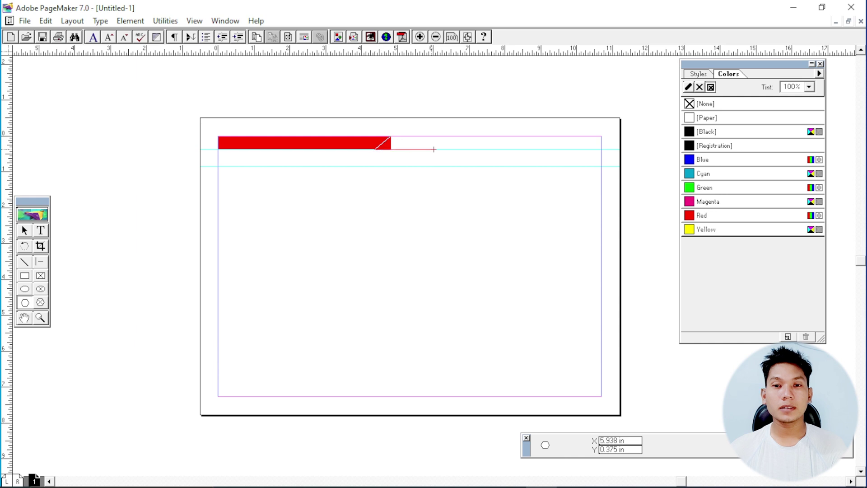
left_click(517, 149)
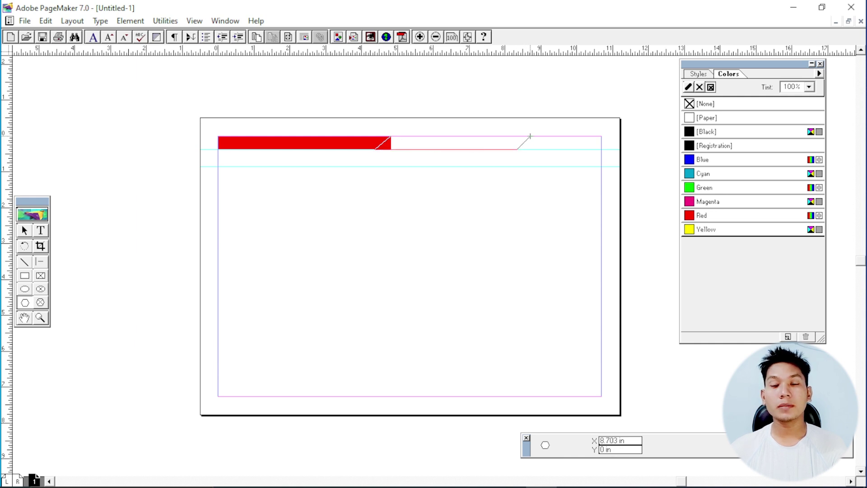
left_click(531, 136)
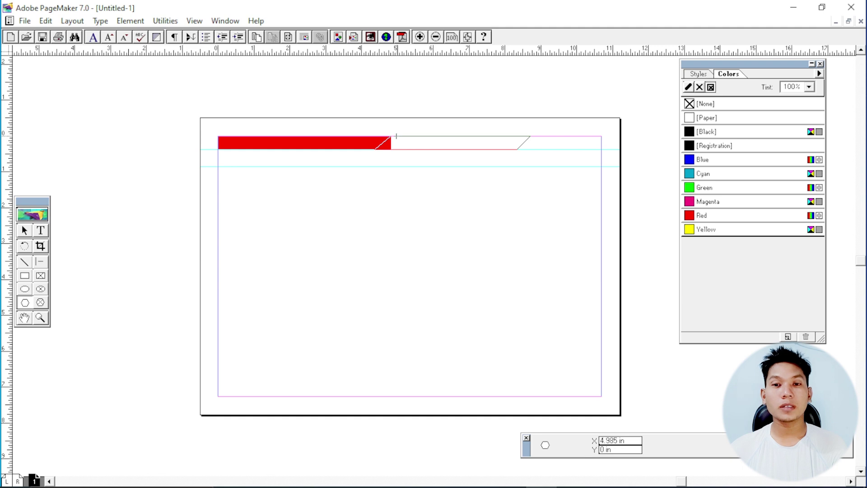
left_click(392, 136)
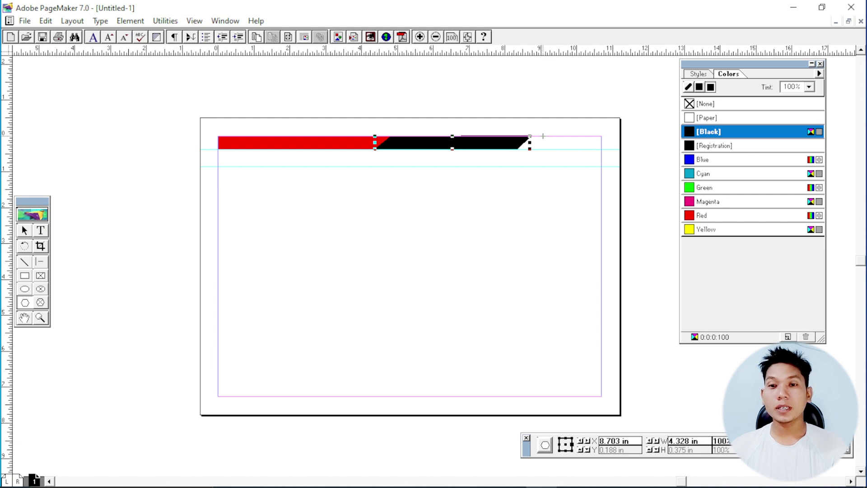
left_click(517, 167)
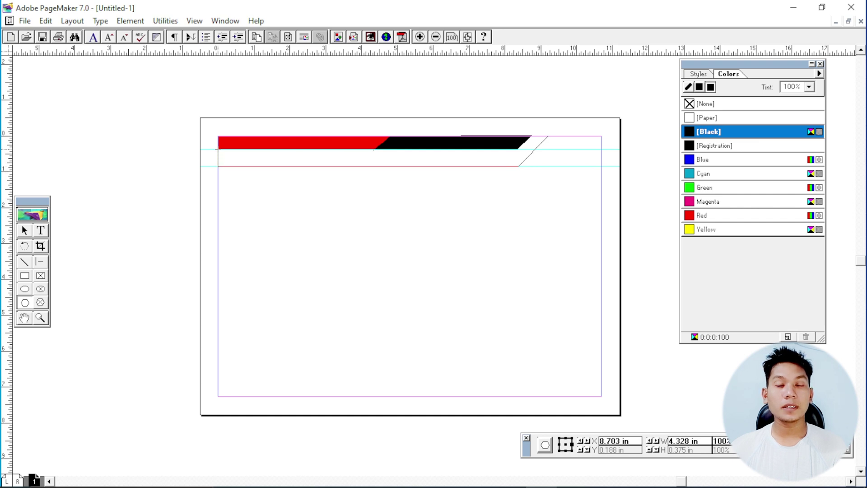
left_click(218, 149)
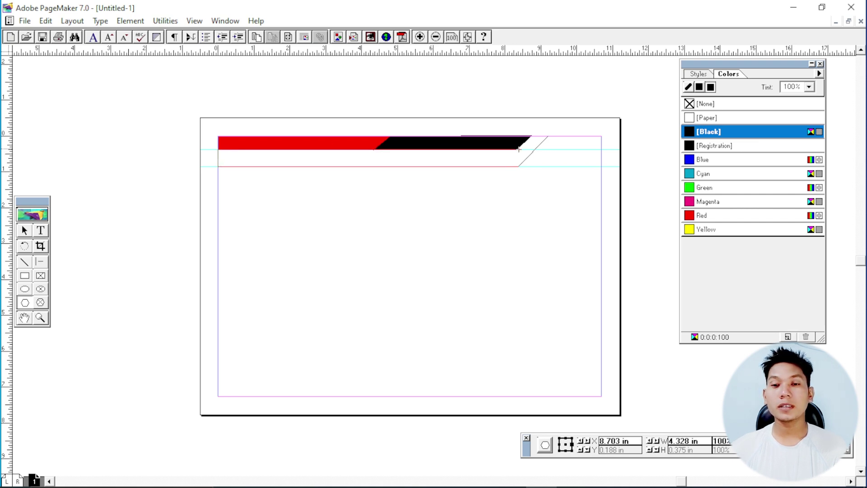
Step: Close the slanted shape and fill it with a 10% tint of black
left_click(548, 136)
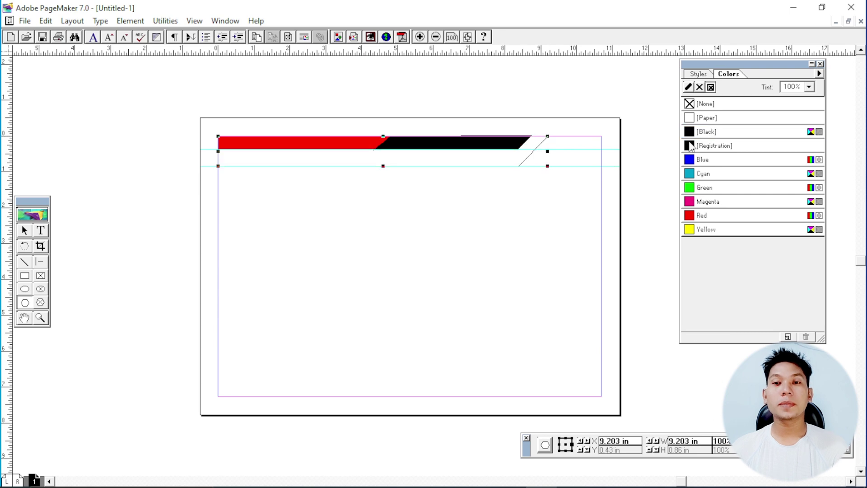
left_click(720, 132)
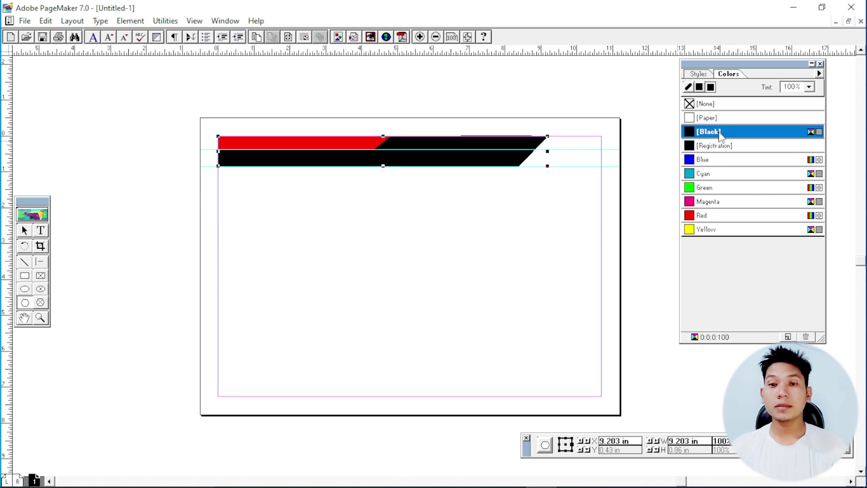
left_click(809, 87)
left_click_drag(811, 104, 810, 159)
left_click(795, 153)
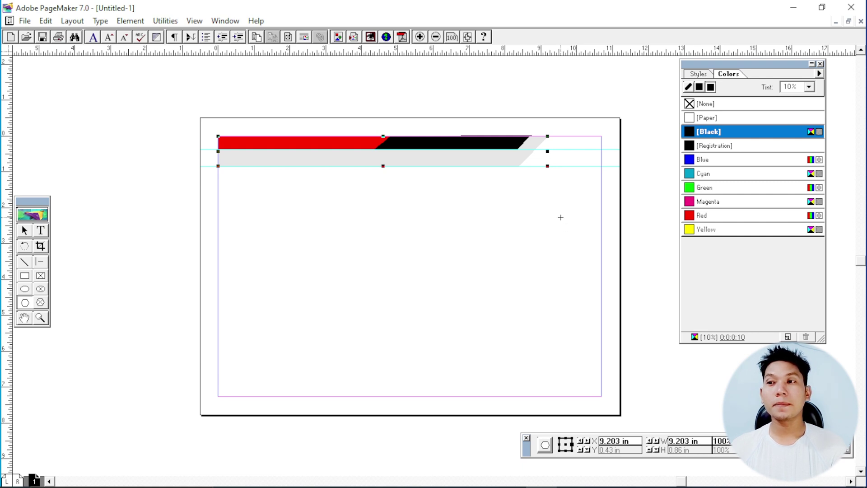
left_click(25, 231)
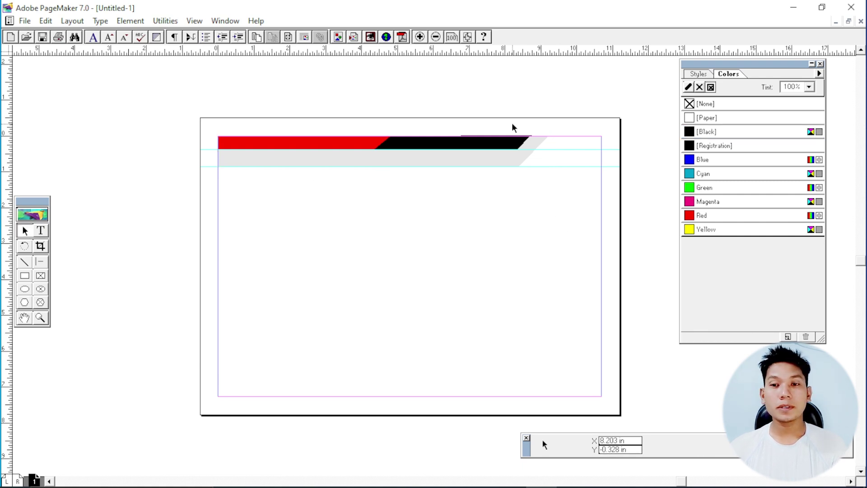
Step: Zoom in on the header and drag the grey band's right corners further right
left_click(420, 37)
left_click(420, 37)
left_click_drag(426, 256, 450, 225)
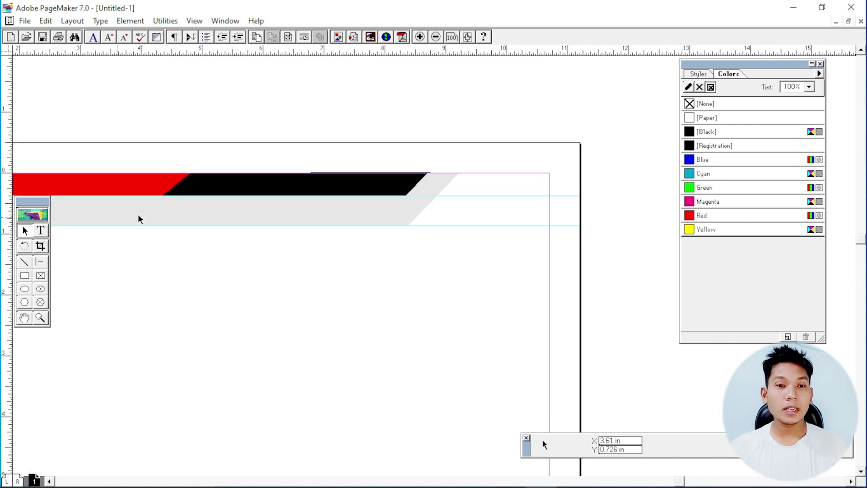
left_click(382, 207)
left_click_drag(408, 225, 420, 226)
left_click_drag(458, 176, 468, 173)
left_click(420, 281)
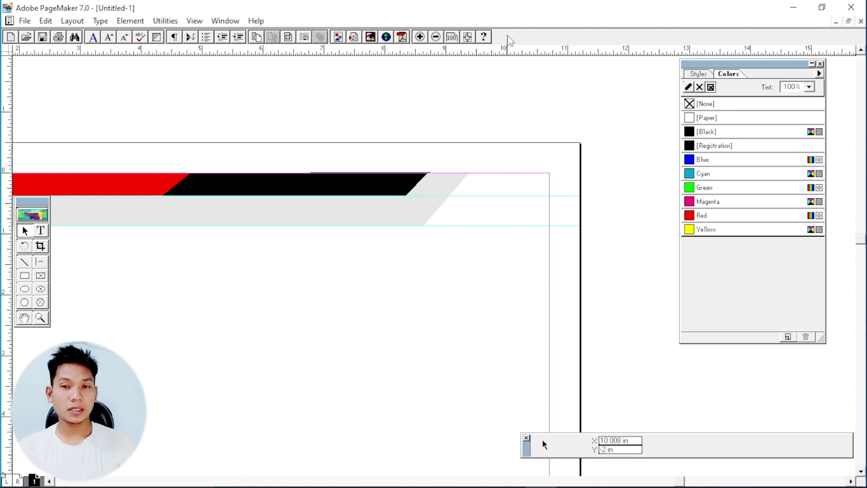
Step: Pull the grey band's right edge slightly inward so it ends just past the black strip
left_click(436, 37)
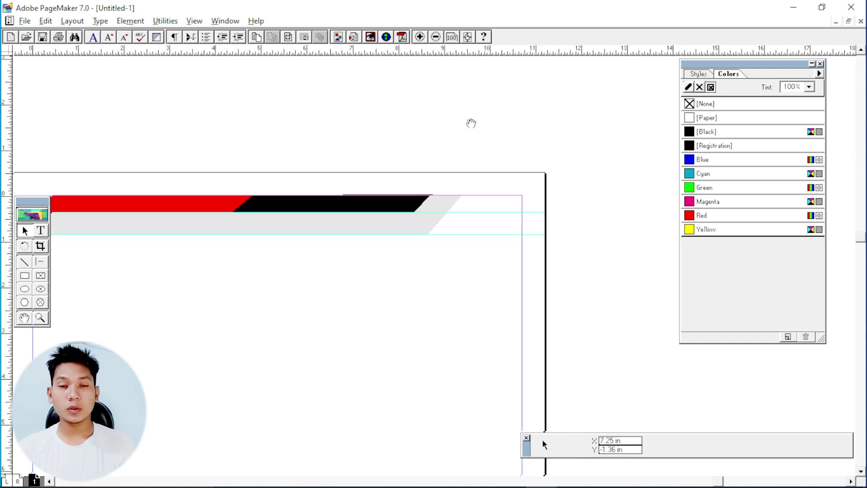
left_click_drag(129, 128, 554, 313)
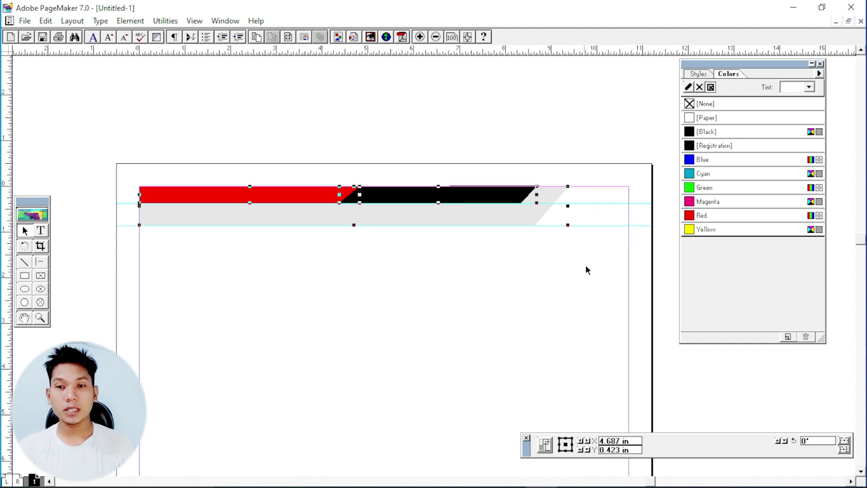
left_click_drag(568, 206, 552, 206)
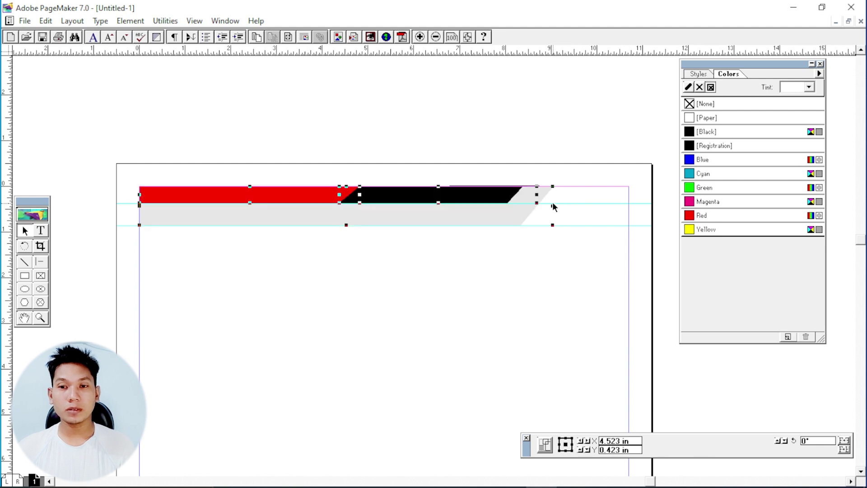
left_click(473, 265)
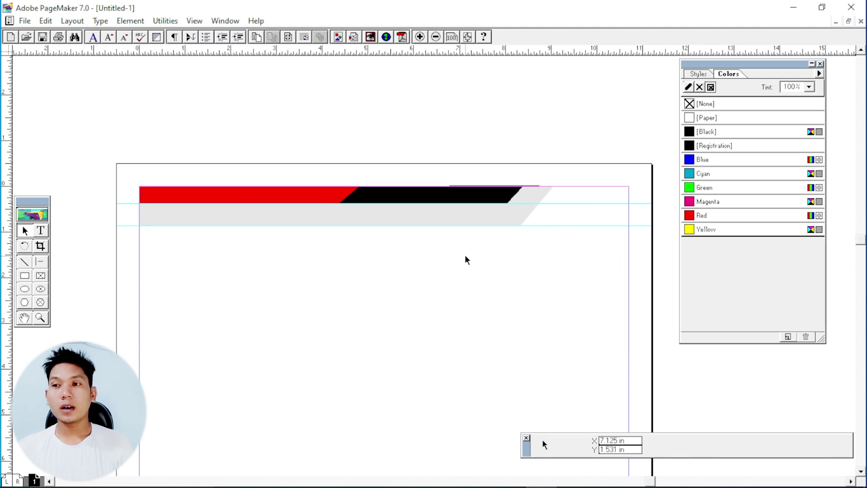
Step: Add a black rectangle right of the grey band, skew it 30°, and nudge it left
left_click(25, 277)
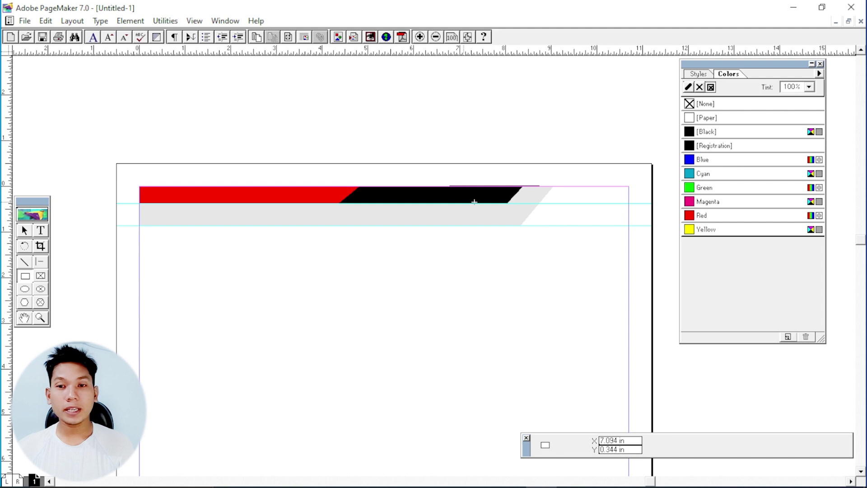
left_click_drag(556, 186, 599, 225)
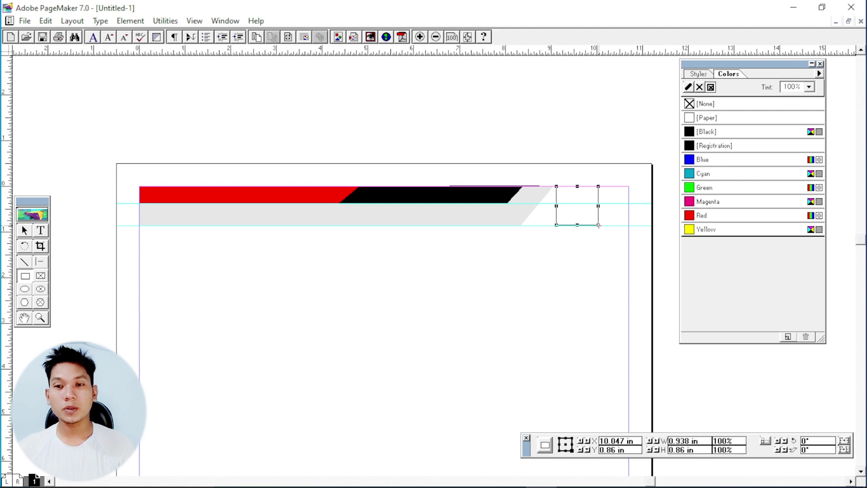
left_click(731, 132)
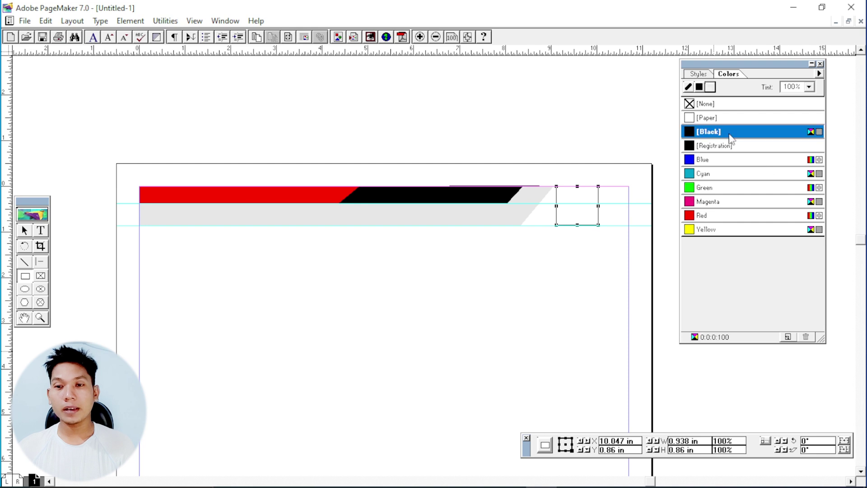
double_click(811, 450)
type("30")
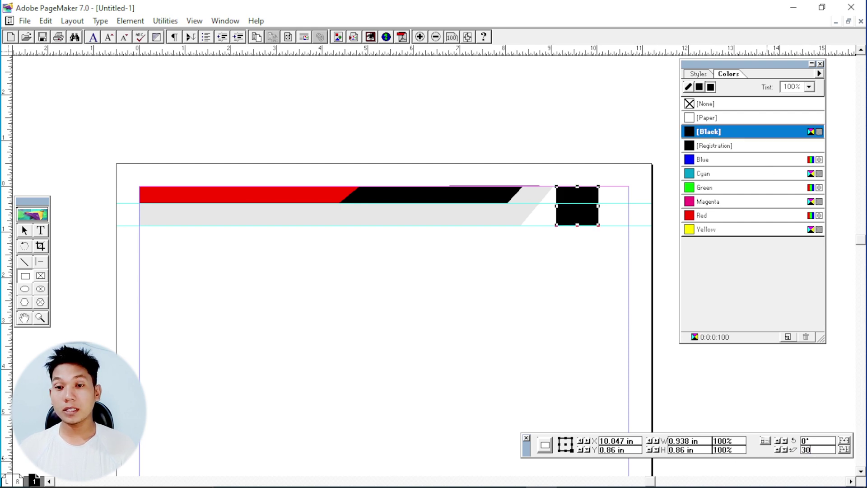
key("Return")
key("Left")
key("Left")
key("Left")
key("Left")
key("Left")
key("Left")
key("Left")
key("Left")
key("Left")
key("Left")
key("Left")
key("Left")
key("Left")
key("Left")
key("Left")
key("Left")
key("Left")
key("Left")
key("Left")
key("Left")
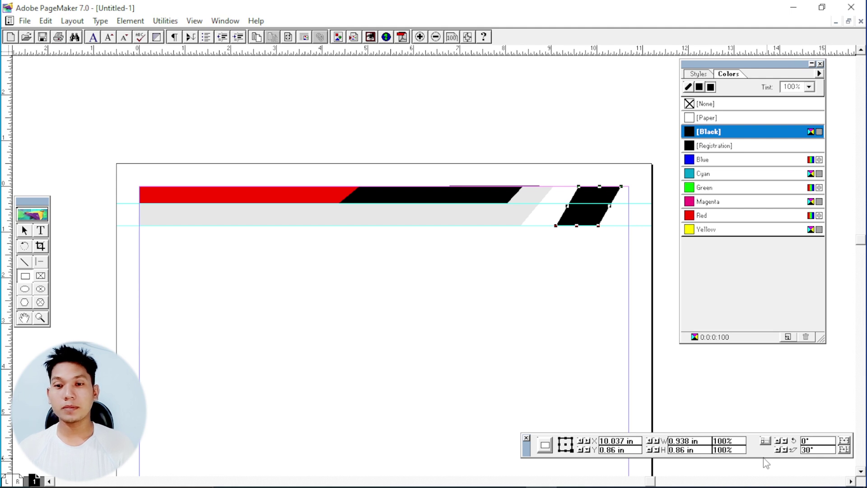
key("Left")
key("Left")
key("Left")
key("Left")
key("Left")
key("Left")
key("Left")
key("Left")
key("Left")
key("Left")
key("Left")
key("Left")
key("Left")
key("Left")
key("Left")
key("Left")
key("Left")
key("Left")
key("Left")
key("Left")
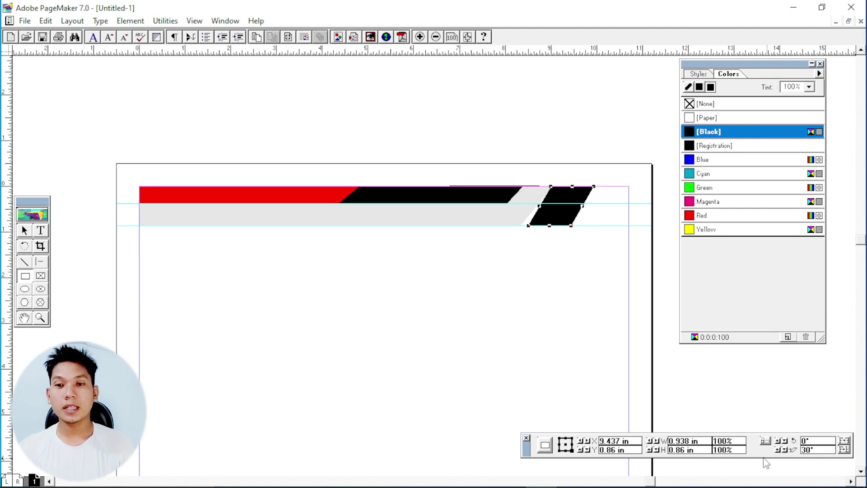
left_click(388, 265)
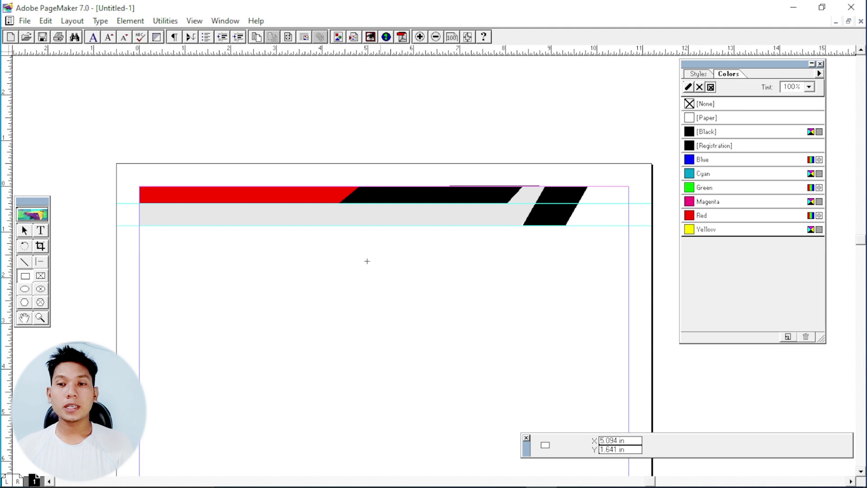
key("shift+F1")
Step: Draw a red triangle about 0.881 in wide and 1.563 in tall at the top-right margin corner
left_click(25, 302)
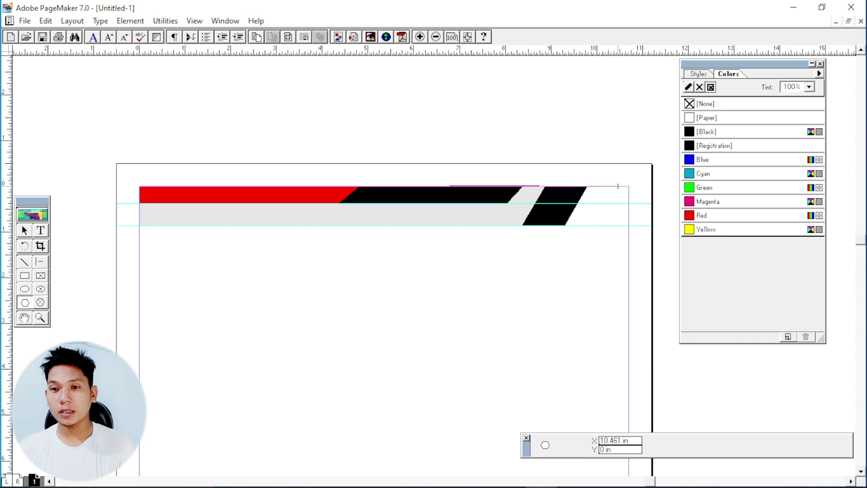
left_click(628, 186)
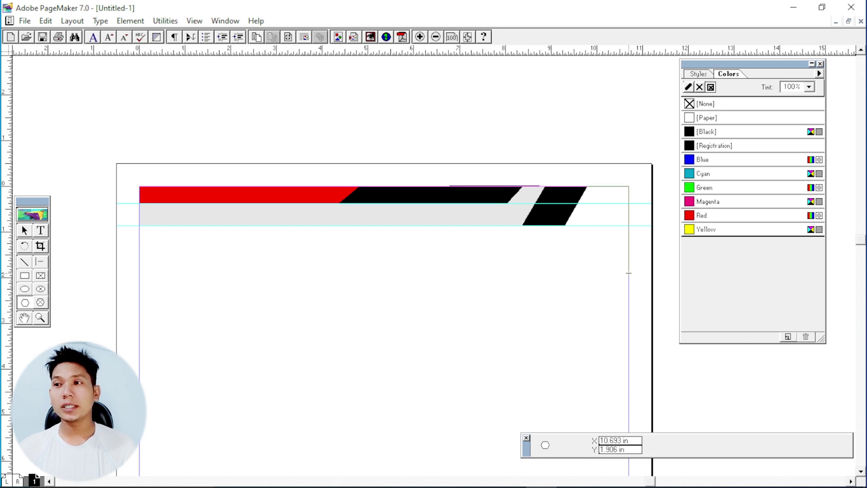
left_click(628, 257)
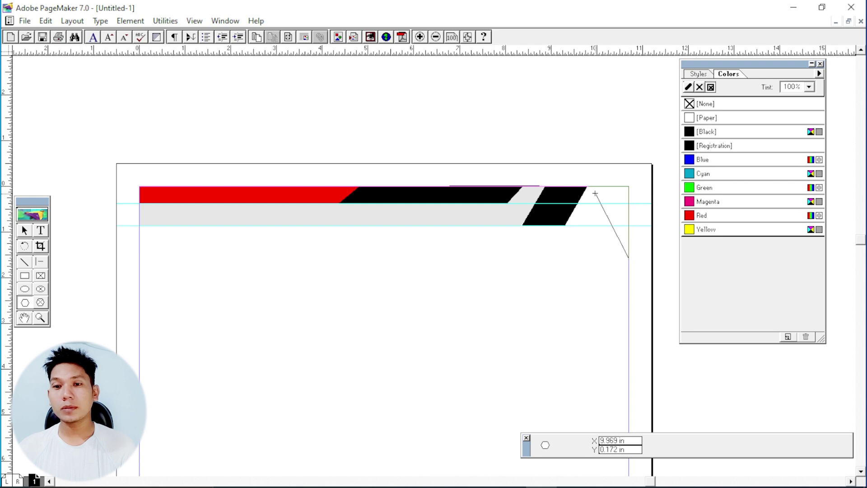
left_click(588, 185)
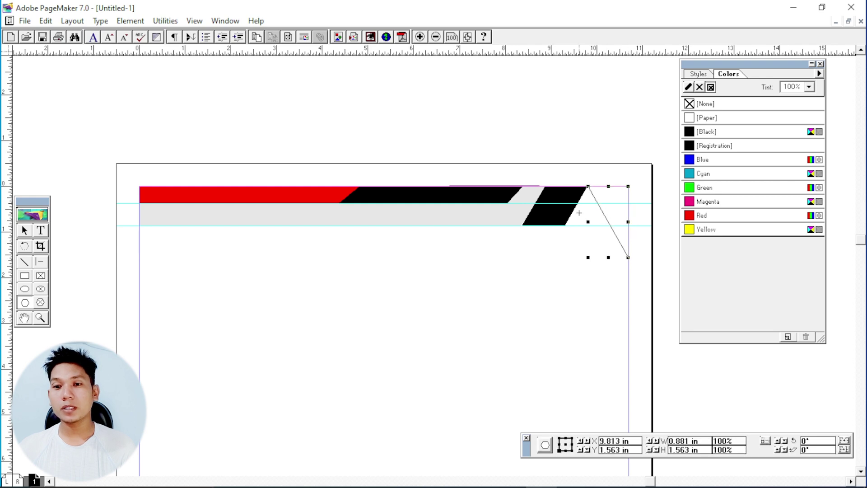
left_click(728, 215)
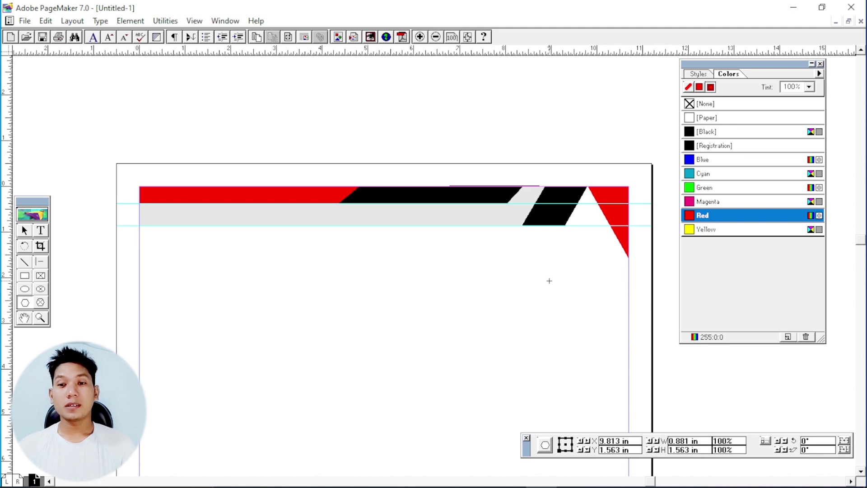
left_click(412, 277)
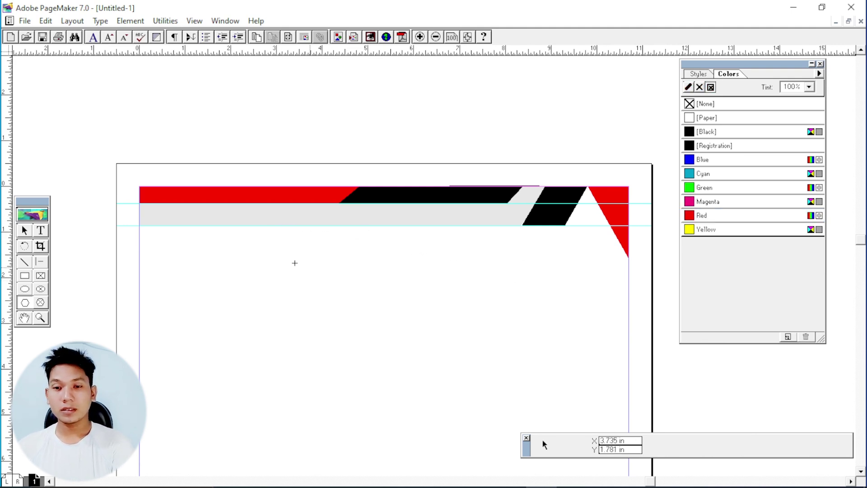
Step: Trace the grey band's slanted shape with a polygon and give it a red outline
left_click(540, 186)
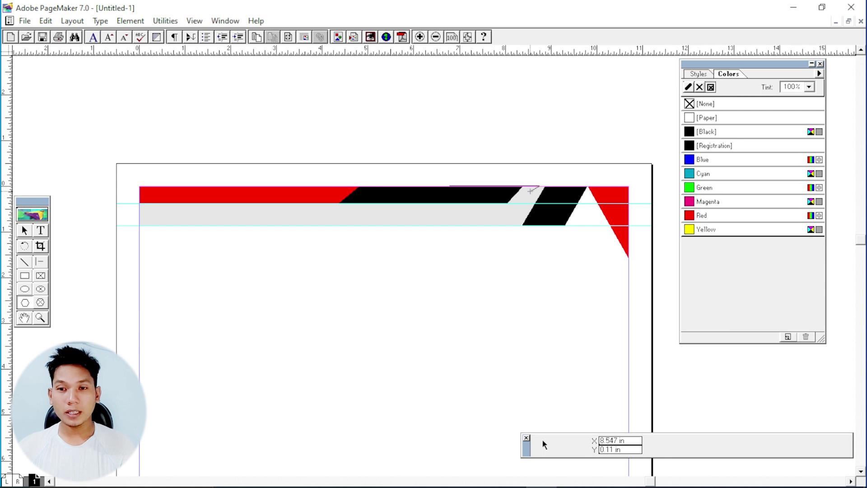
left_click(518, 219)
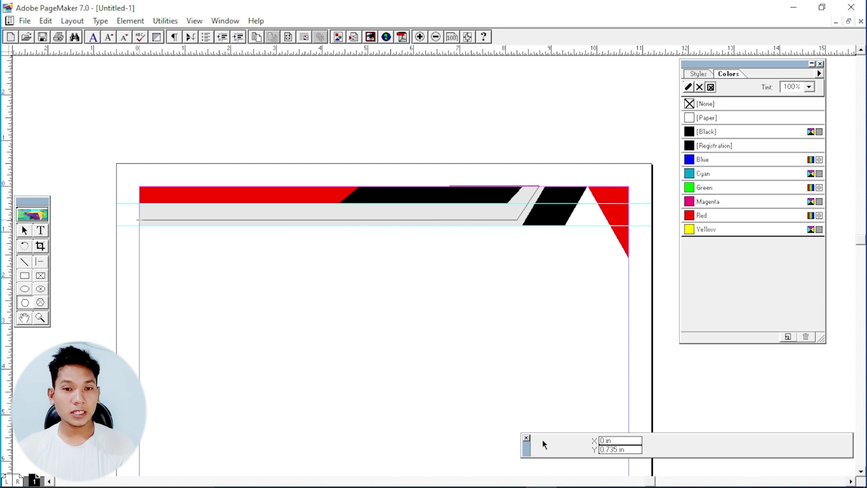
double_click(139, 219)
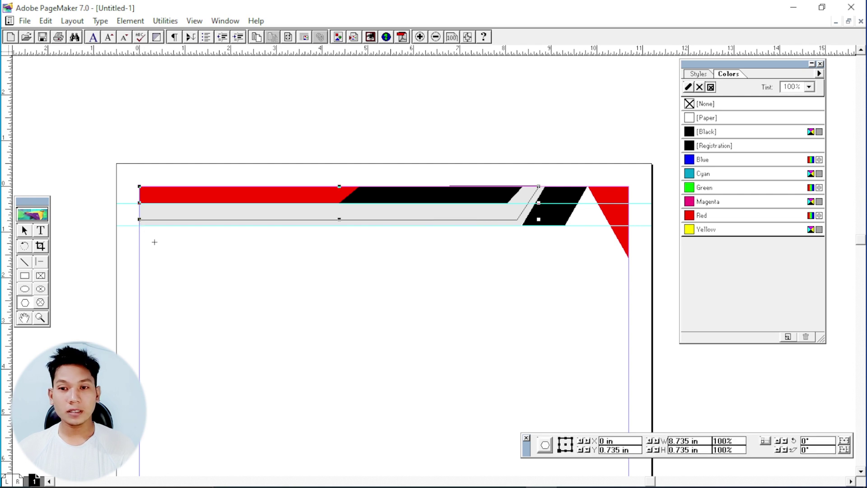
left_click(689, 87)
left_click(706, 218)
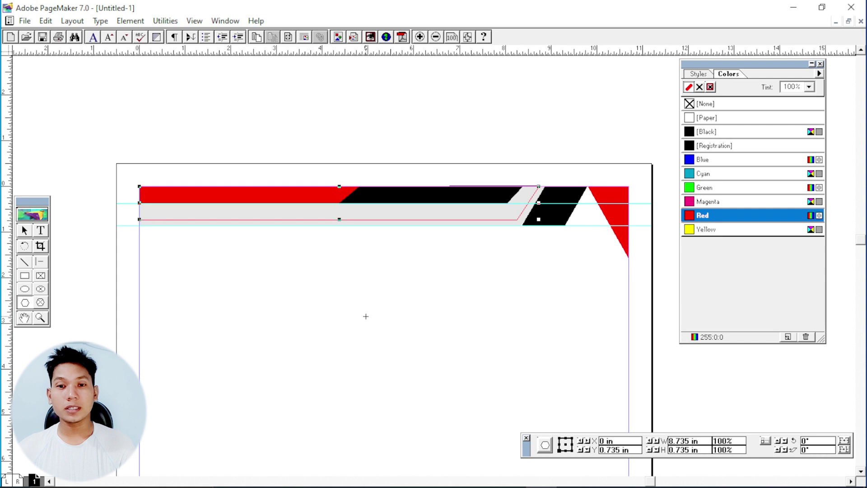
left_click(24, 230)
left_click(365, 326)
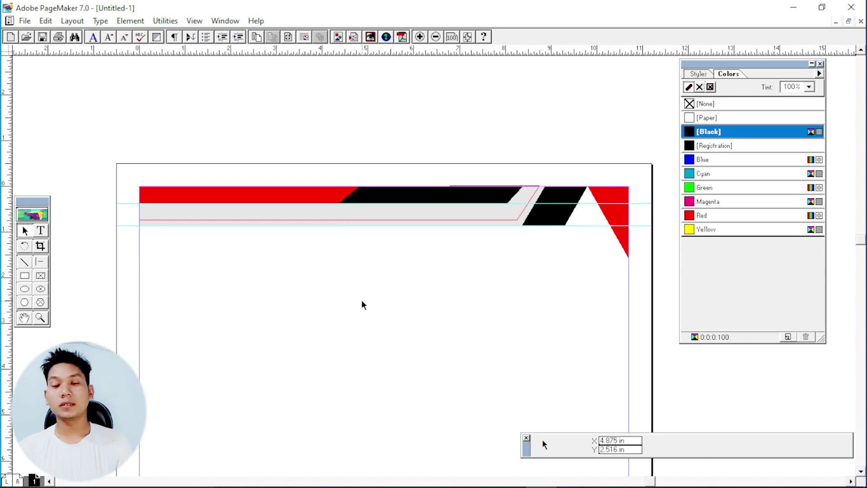
left_click_drag(368, 294, 341, 248)
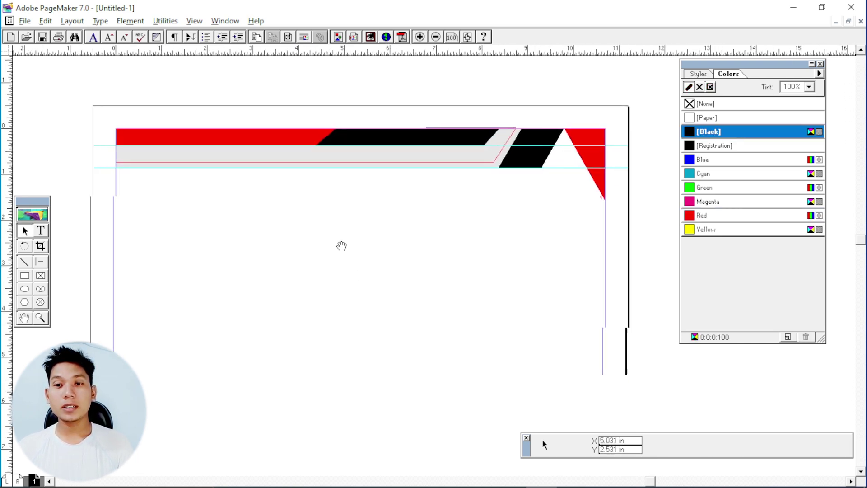
Step: Group all the header shapes with Ctrl+G and hide the page guides
left_click_drag(70, 91, 629, 237)
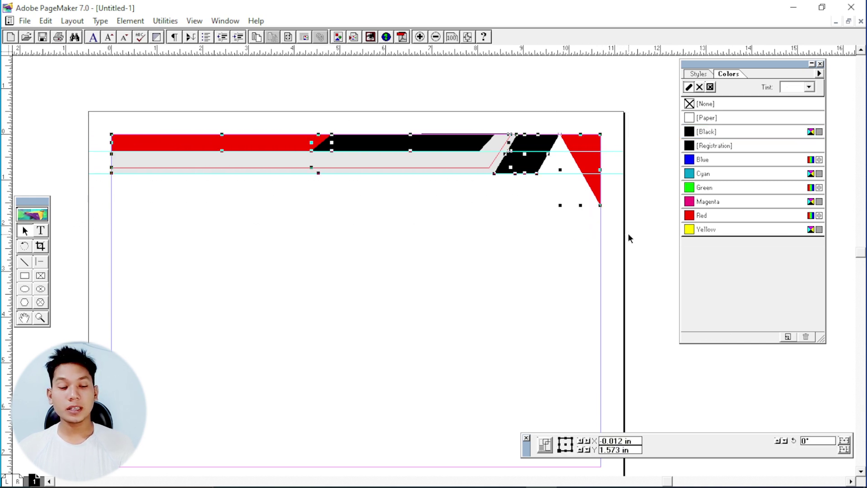
key("ctrl+g")
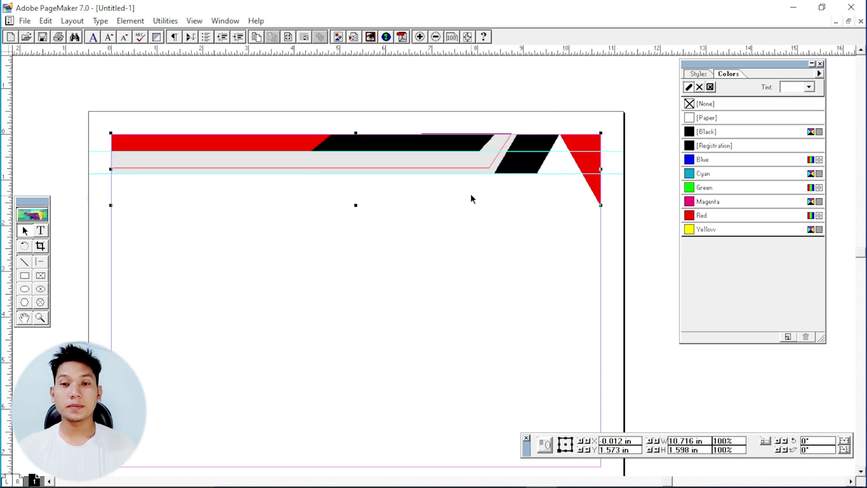
left_click(194, 20)
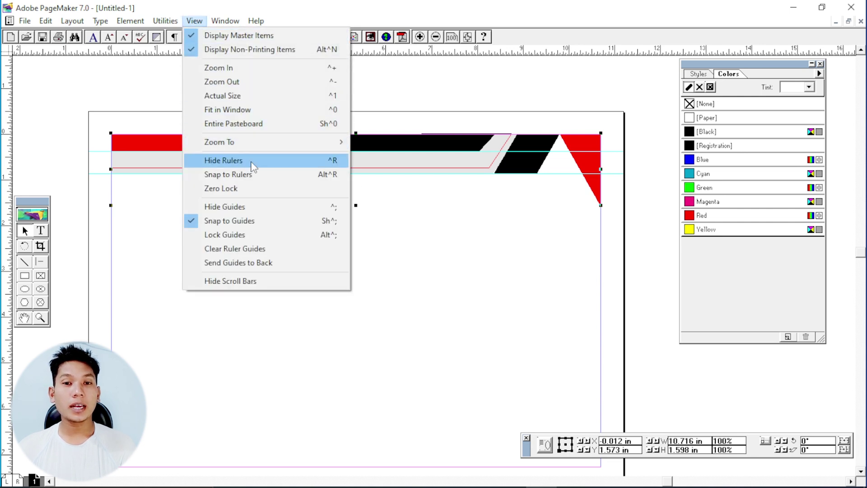
left_click(264, 207)
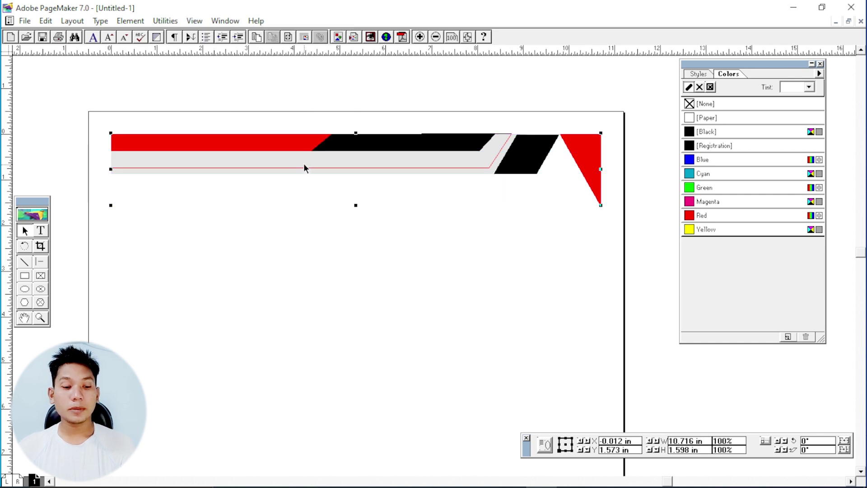
Step: Drag a copy of the banner toward the page bottom and show the guides again
left_click_drag(304, 167, 308, 392)
scroll(366, 288, "down", 5)
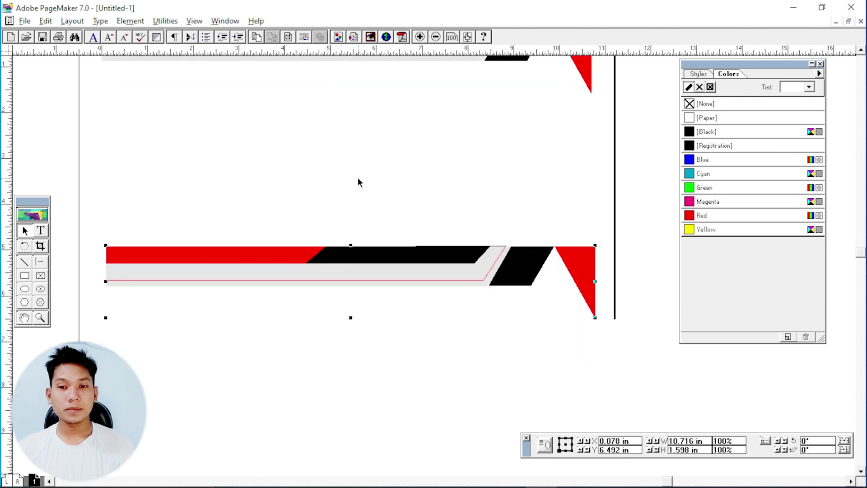
left_click_drag(364, 263, 365, 258)
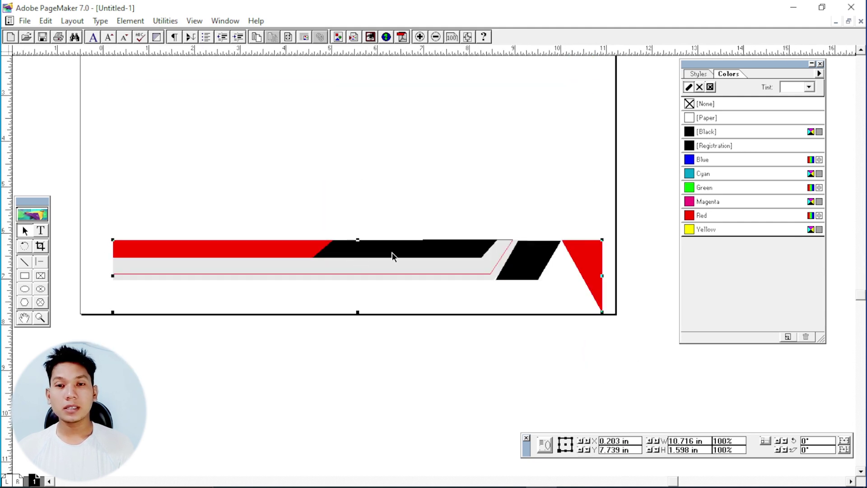
left_click(194, 21)
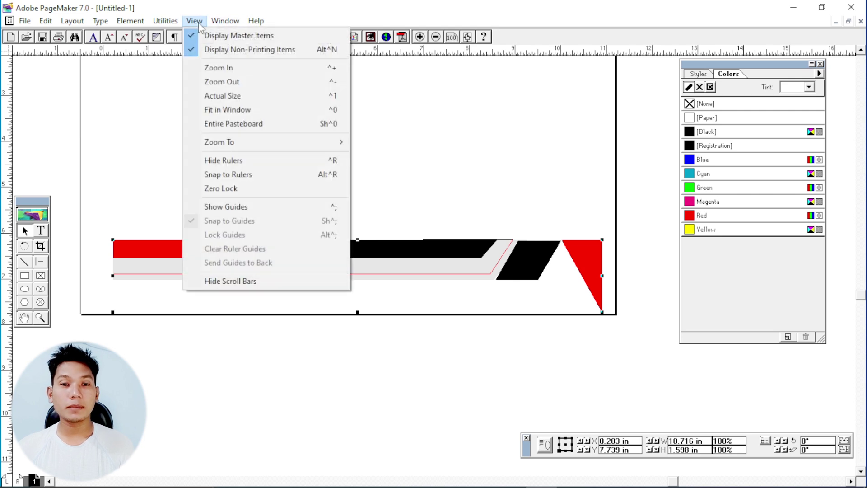
left_click(261, 206)
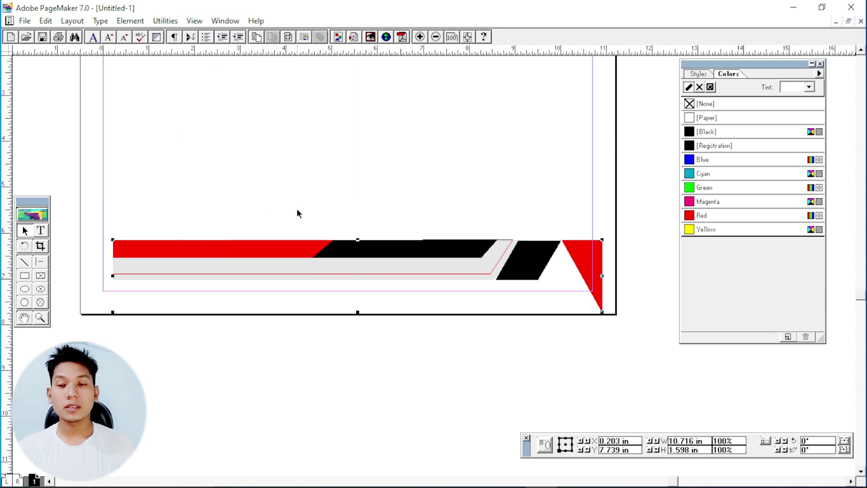
Step: Rotate the copied banner 180° and place it on the bottom margin
left_click(25, 246)
left_click_drag(366, 260, 298, 261)
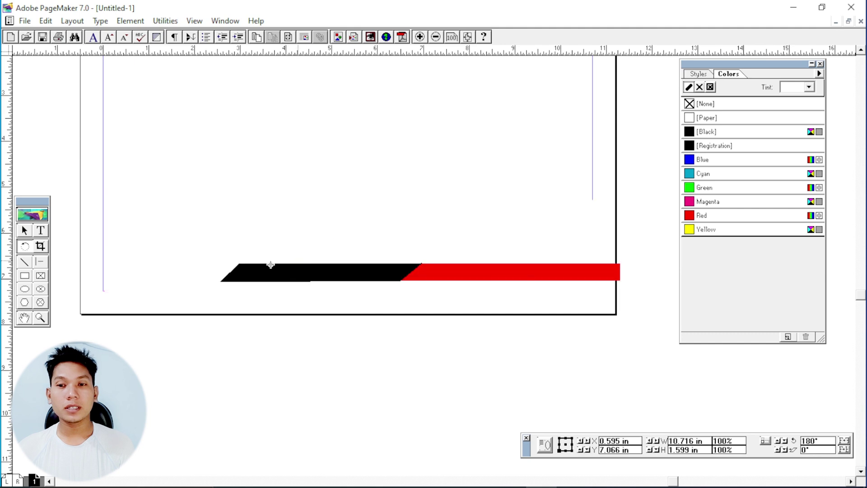
left_click(25, 230)
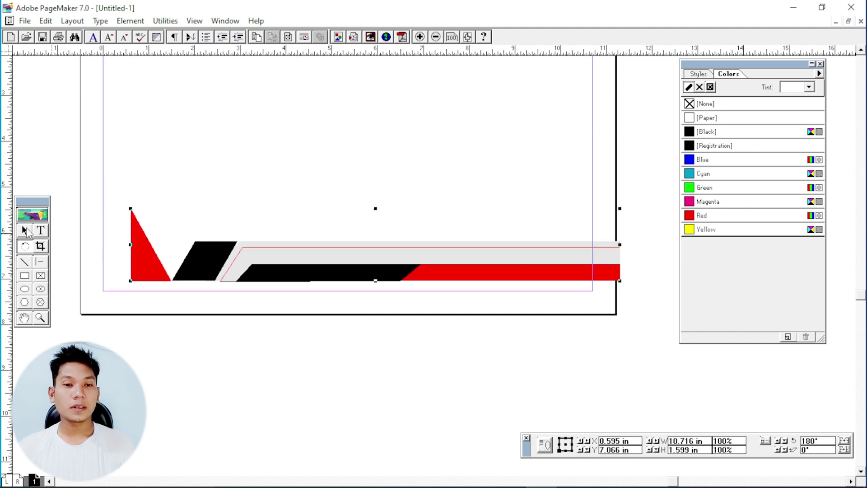
left_click_drag(226, 254, 205, 284)
left_click(356, 393)
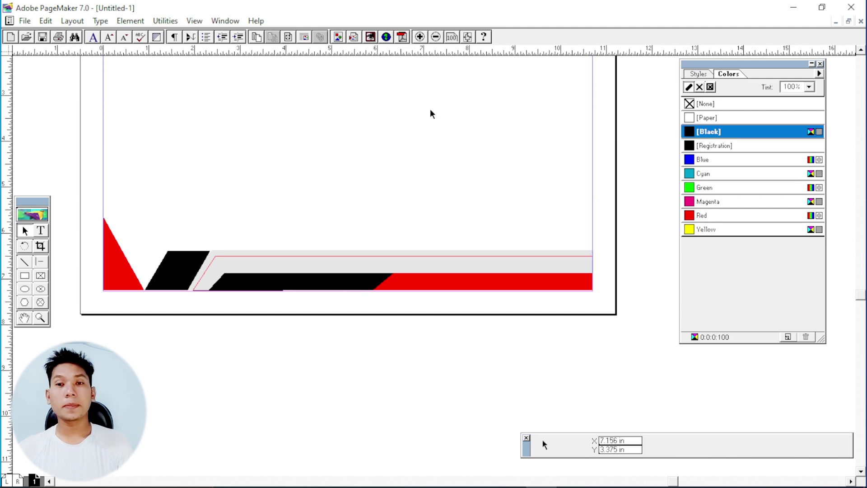
left_click(435, 37)
Step: Drag both horizontal ruler guides off the top banner onto the top ruler
scroll(396, 165, "up", 3)
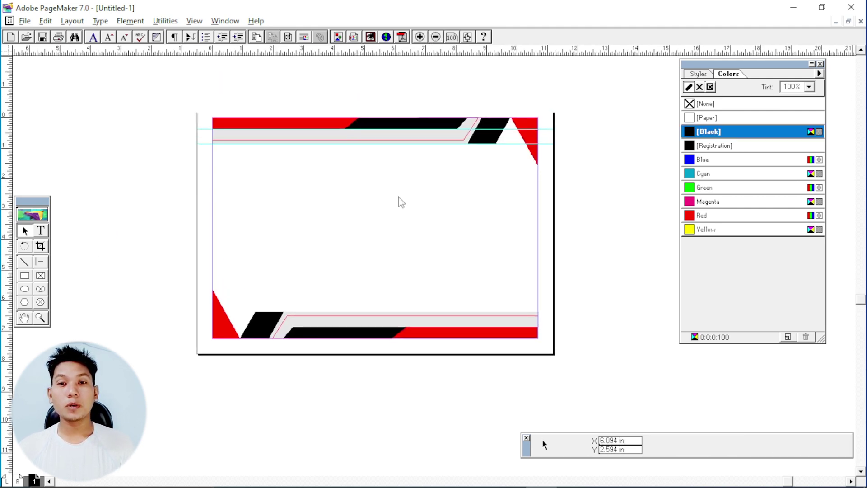
left_click_drag(204, 129, 217, 53)
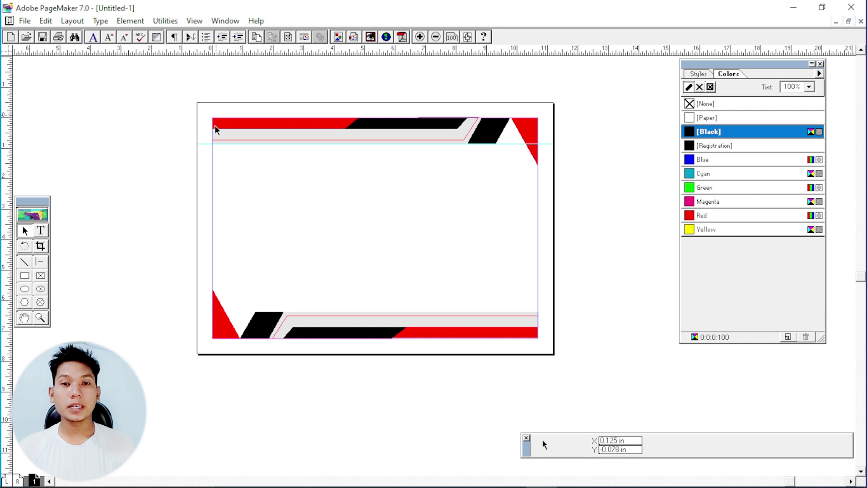
left_click_drag(205, 144, 219, 54)
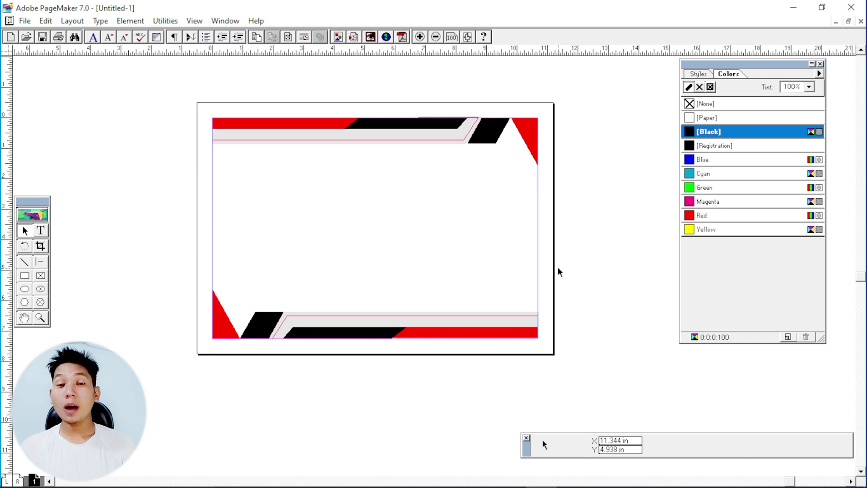
left_click(40, 231)
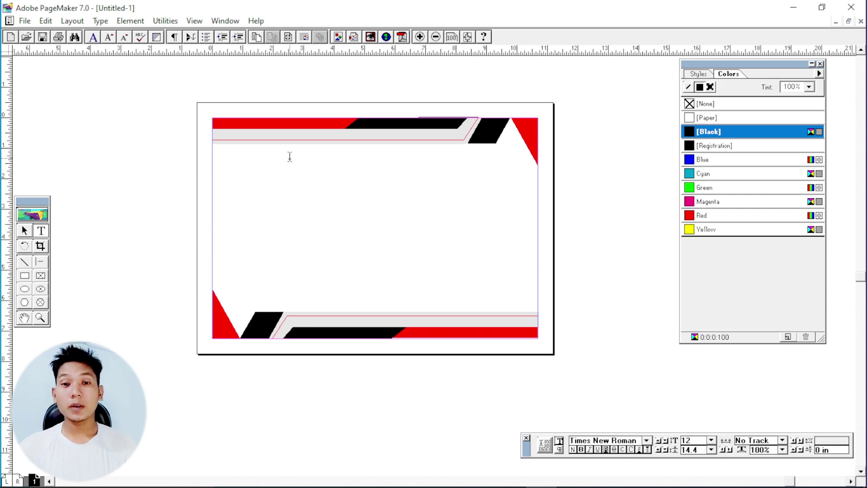
Step: Create a title text frame and enlarge the title text to 84 pt
left_click_drag(290, 162, 458, 186)
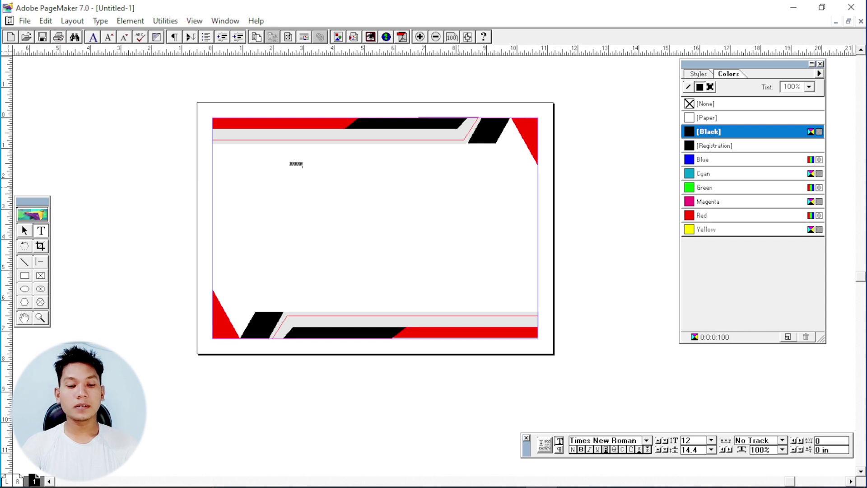
key("ctrl+a")
key("ctrl+shift+period")
key("ctrl+shift+period")
key("ctrl+alt+shift+period")
key("ctrl+alt+shift+period")
key("ctrl+alt+shift+period")
key("ctrl+alt+shift+period")
key("ctrl+alt+shift+period")
key("ctrl+alt+shift+period")
key("ctrl+alt+shift+period")
key("ctrl+alt+shift+period")
key("ctrl+alt+shift+period")
key("ctrl+alt+shift+period")
key("ctrl+alt+shift+period")
key("ctrl+alt+shift+period")
key("ctrl+alt+shift+period")
key("ctrl+alt+shift+period")
key("ctrl+alt+shift+period")
key("ctrl+alt+shift+period")
key("ctrl+alt+shift+period")
key("ctrl+alt+shift+period")
key("ctrl+alt+shift+period")
key("ctrl+alt+shift+period")
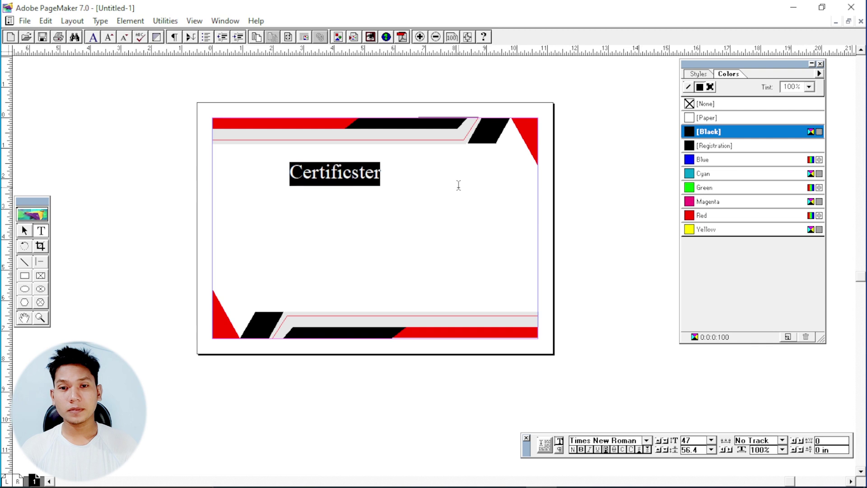
key("ctrl+alt+shift+period")
key("ctrl+alt+shift+period")
key("ctrl+alt+shift+period")
key("ctrl+alt+shift+period")
key("ctrl+alt+shift+period")
key("ctrl+alt+shift+period")
key("ctrl+alt+shift+period")
key("ctrl+alt+shift+period")
key("ctrl+alt+shift+period")
key("ctrl+alt+shift+period")
key("ctrl+alt+shift+period")
key("ctrl+alt+shift+period")
key("ctrl+alt+shift+period")
key("ctrl+alt+shift+period")
key("ctrl+alt+shift+period")
key("ctrl+alt+shift+period")
key("ctrl+alt+shift+period")
key("ctrl+alt+shift+period")
key("ctrl+alt+shift+period")
key("ctrl+alt+shift+period")
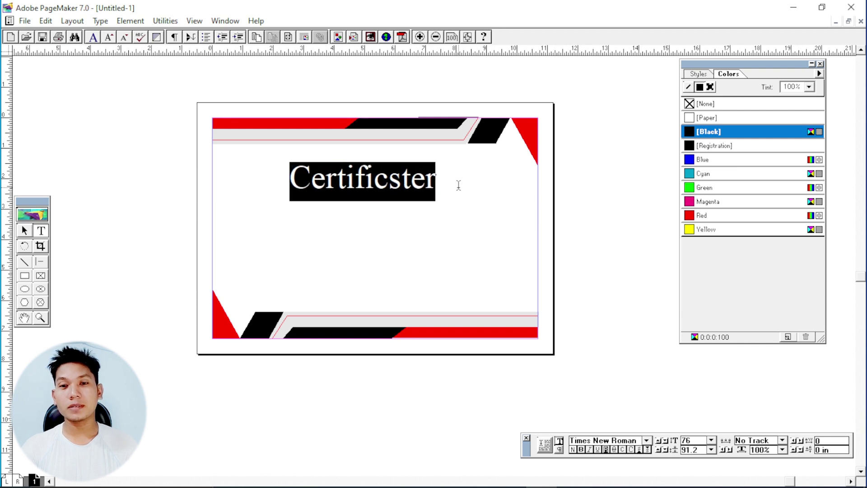
Step: Correct the misspelt letters and retype the title as 'CERTIFICATE'
left_click(459, 185)
key("BackSpace")
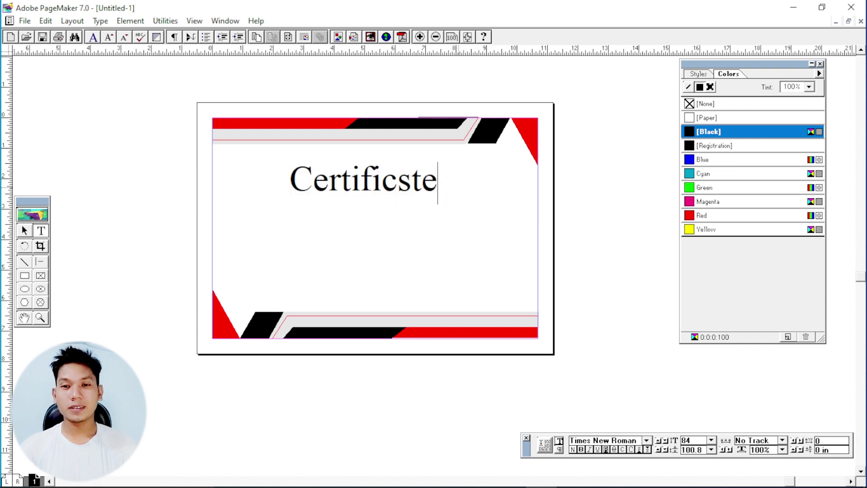
key("Left")
key("Left")
key("Left")
key("Left")
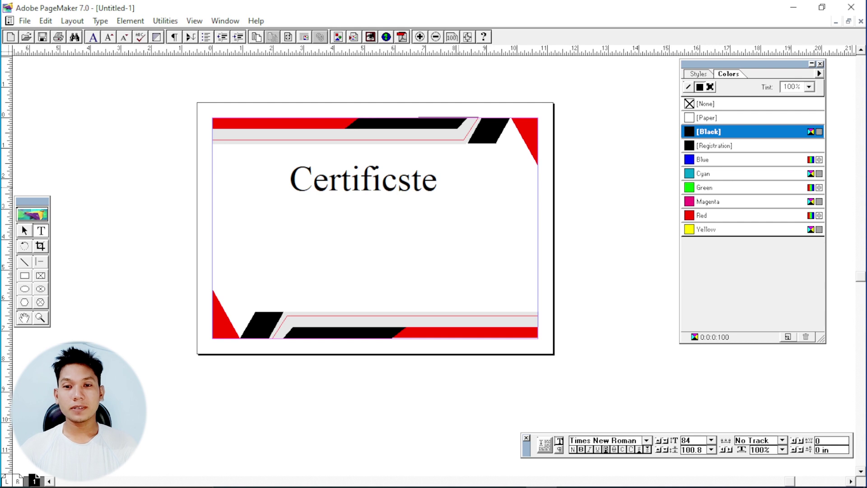
key("Right")
key("Right")
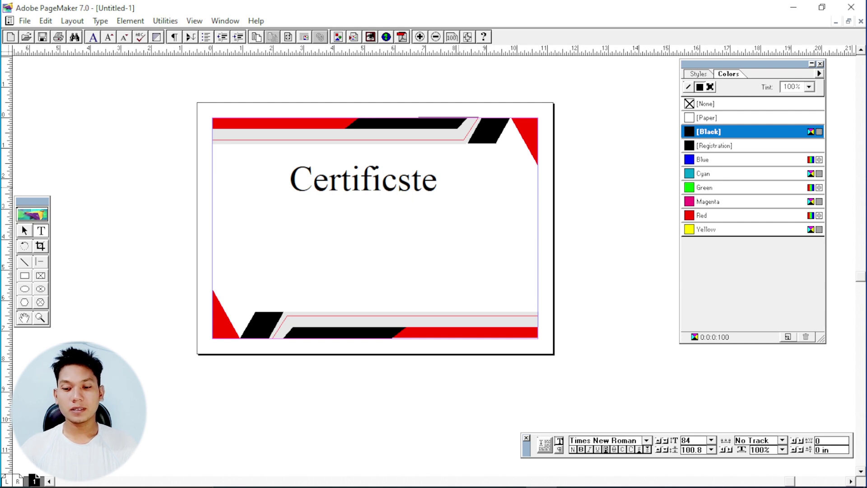
key("BackSpace")
type("a")
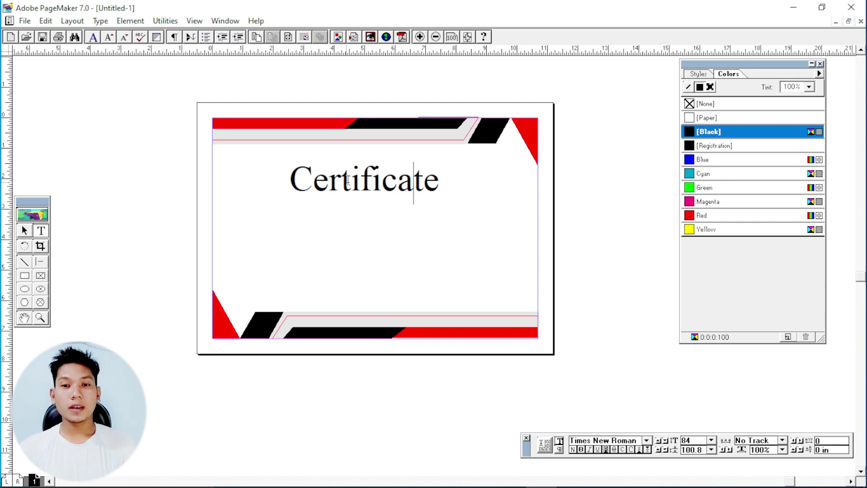
double_click(348, 179)
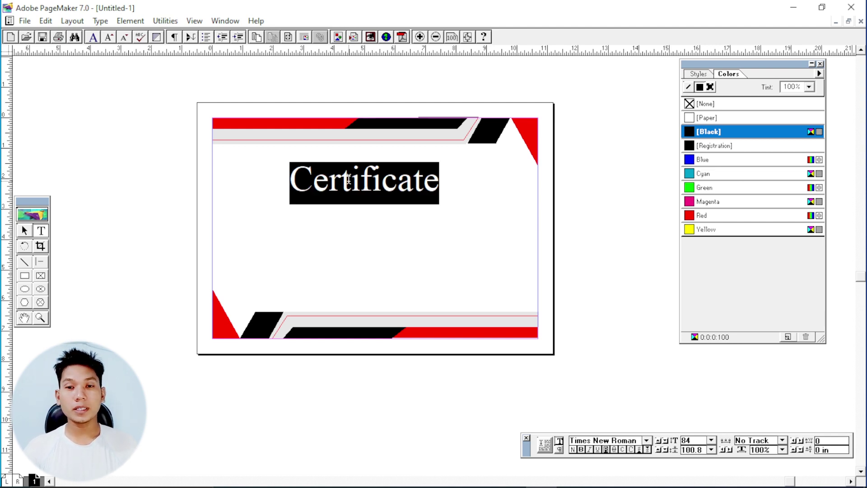
type("CER")
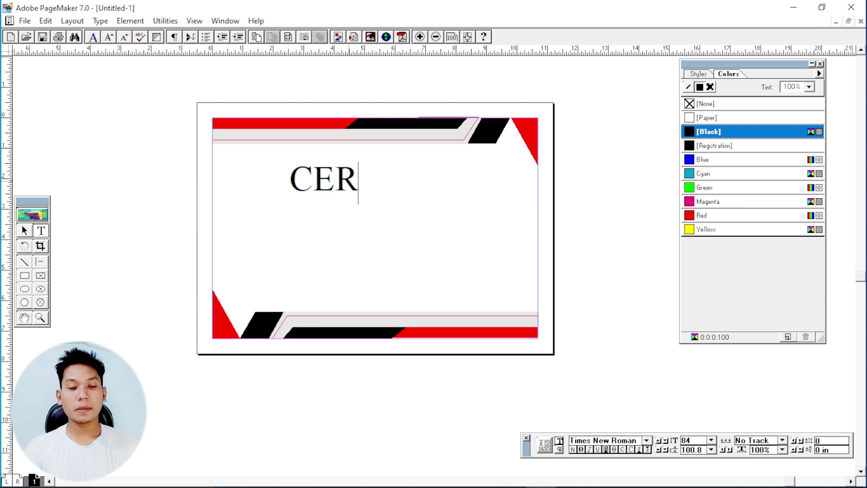
type("TIFICATE")
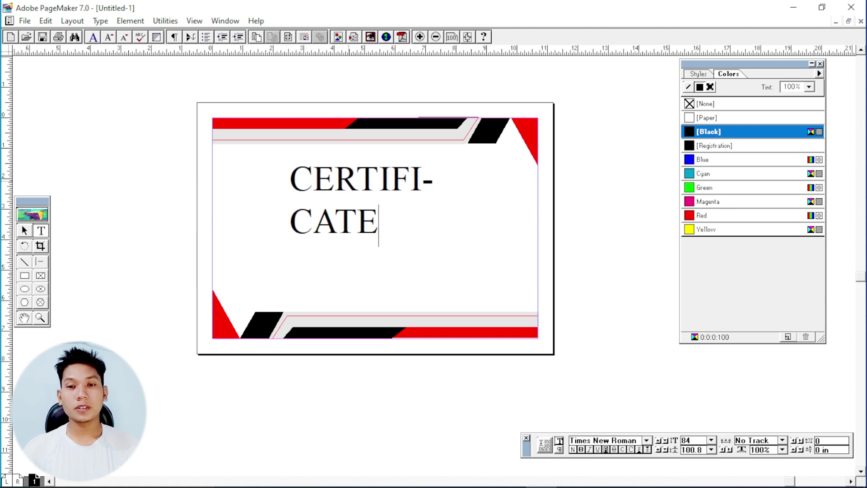
Step: Shrink the title to 62 pt, then apply Bookman Old Style at 57 pt
key("ctrl+a")
key("ctrl+shift+less")
key("ctrl+shift+less")
key("ctrl+shift+less")
key("ctrl+shift+less")
key("ctrl+shift+less")
key("ctrl+shift+less")
key("ctrl+shift+less")
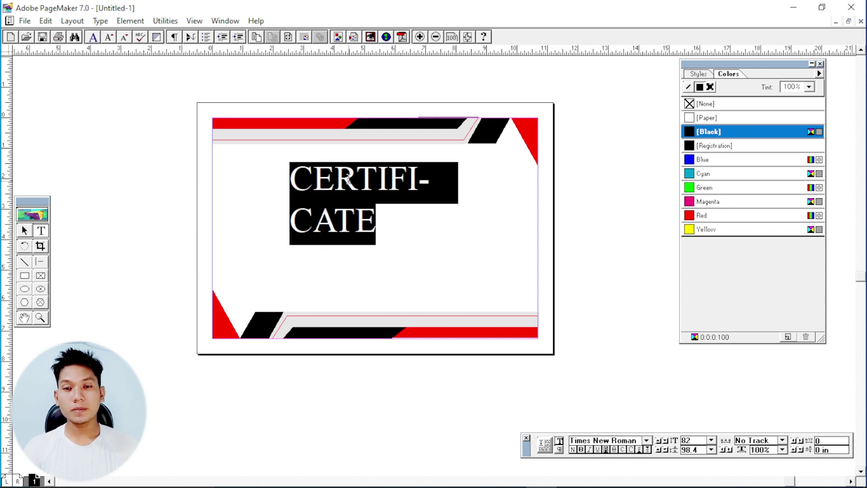
key("ctrl+shift+less")
key("ctrl+shift+less")
key("ctrl+shift+less")
key("ctrl+shift+less")
key("ctrl+shift+less")
key("ctrl+shift+less")
key("ctrl+shift+less")
key("ctrl+shift+less")
key("ctrl+shift+less")
key("ctrl+shift+less")
key("ctrl+shift+less")
key("ctrl+shift+less")
key("ctrl+shift+less")
key("ctrl+shift+less")
key("ctrl+shift+less")
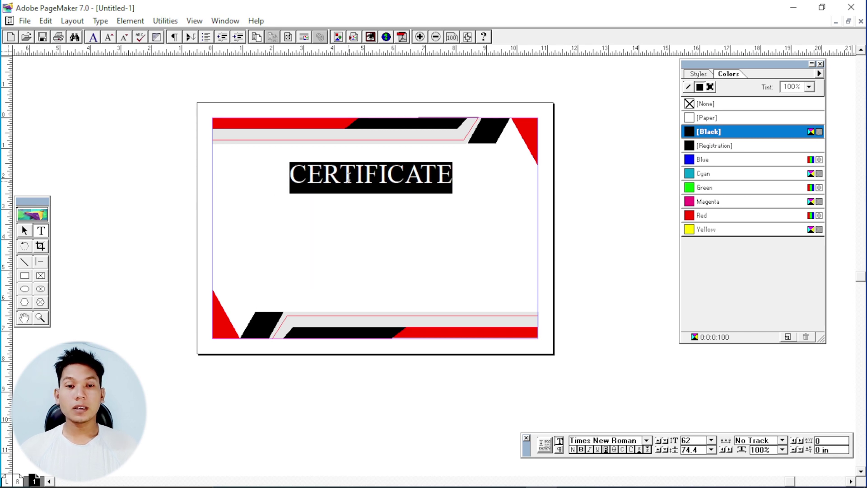
left_click(638, 440)
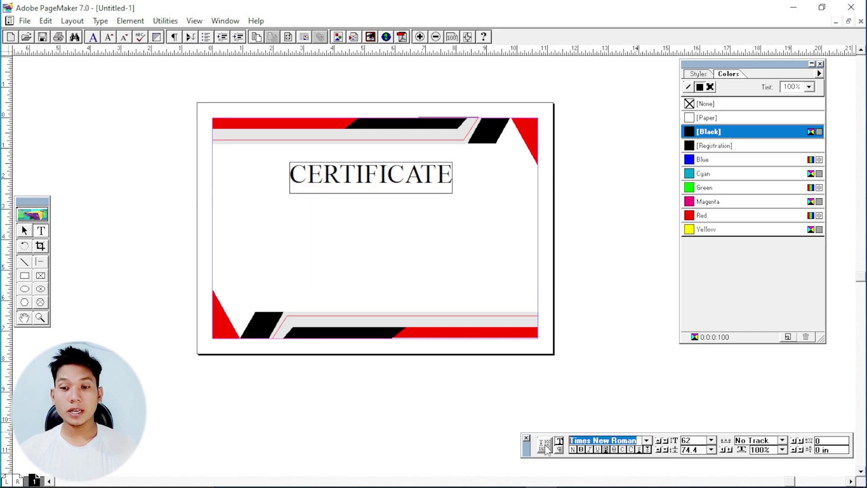
type("Navjeevan")
type("Book Antiqua")
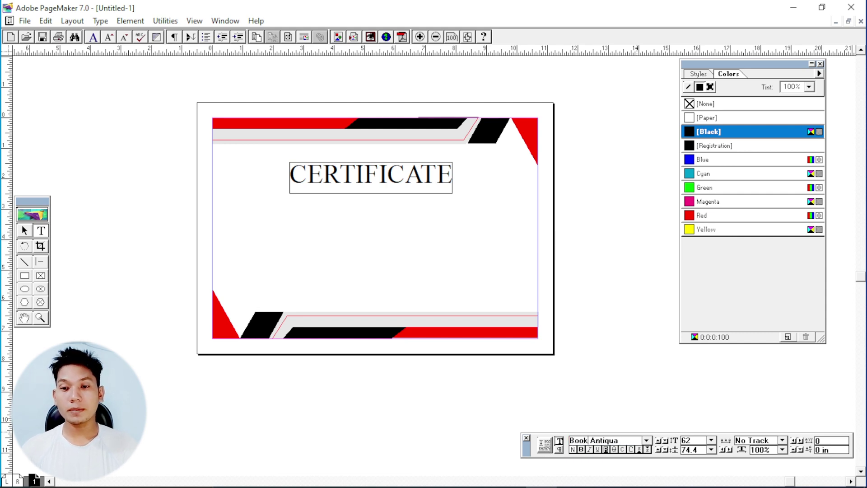
key("BackSpace")
key("BackSpace")
key("BackSpace")
key("BackSpace")
key("BackSpace")
key("BackSpace")
key("BackSpace")
type("MAN")
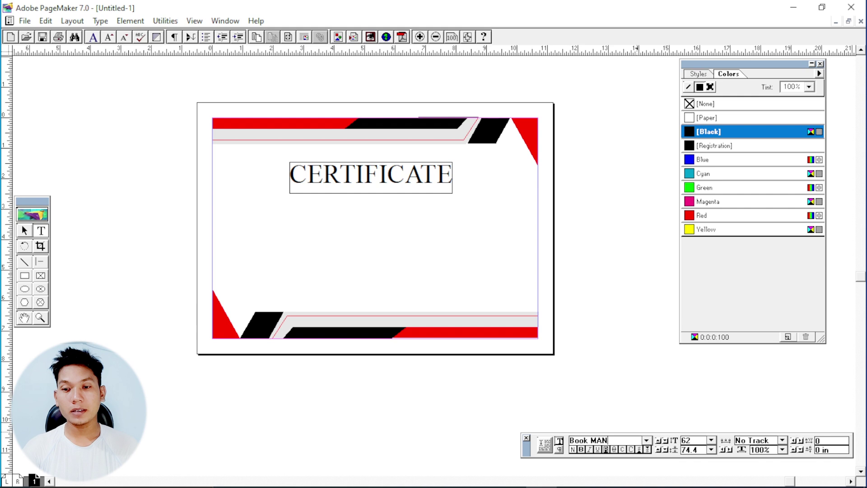
key("alt+Down")
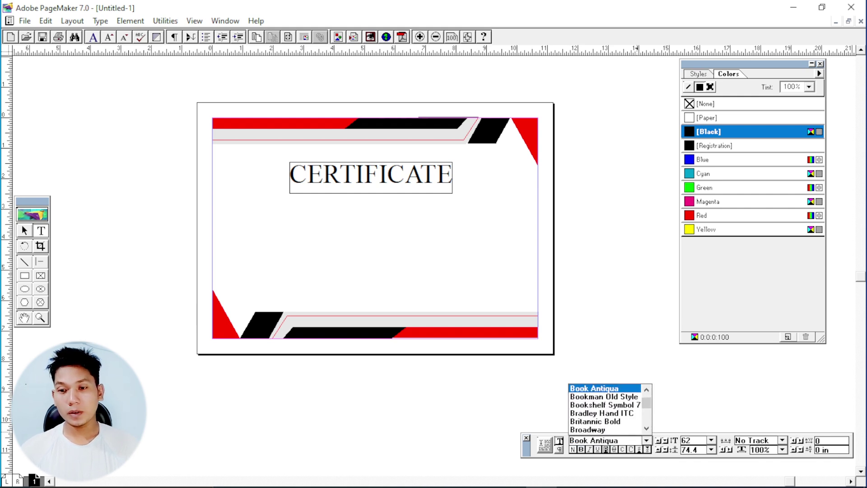
left_click(620, 396)
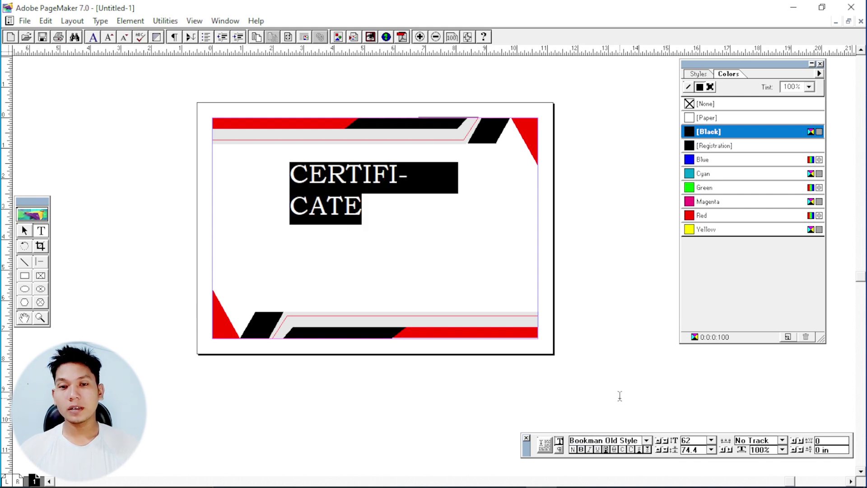
key("ctrl+alt+shift+comma")
key("ctrl+alt+shift+comma")
key("ctrl+alt+shift+comma")
key("ctrl+alt+shift+comma")
key("ctrl+alt+shift+comma")
left_click(386, 210)
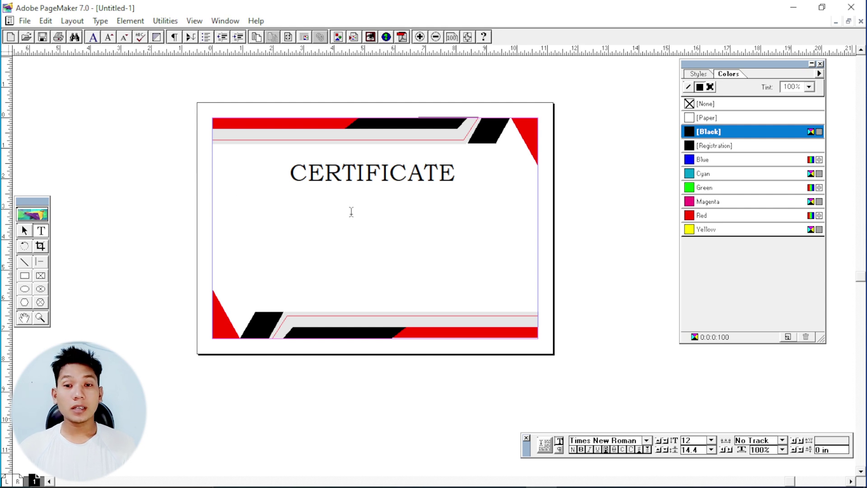
Step: Type 'OF achievement' in a new frame under the title and adjust its size
left_click_drag(322, 193, 435, 214)
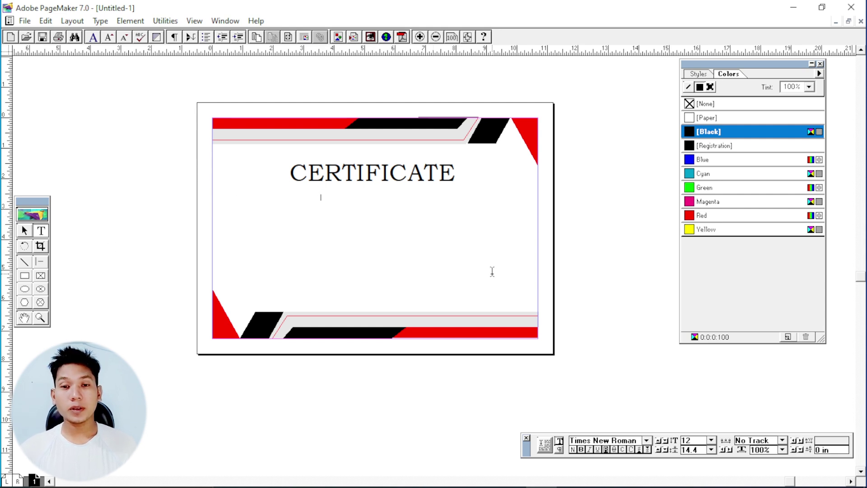
type("ສສ")
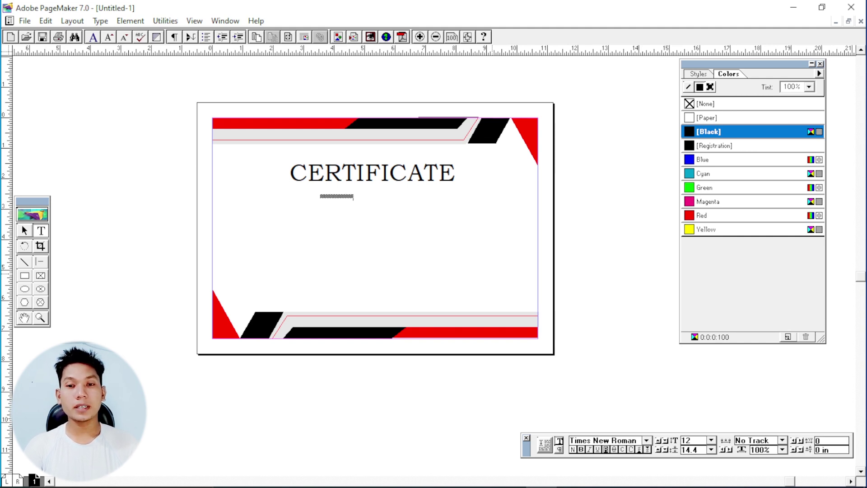
key("ctrl+a")
key("ctrl+alt+shift+period")
key("ctrl+alt+shift+period")
key("ctrl+alt+shift+period")
key("ctrl+alt+shift+period")
key("ctrl+alt+shift+period")
key("ctrl+alt+shift+period")
key("ctrl+alt+shift+period")
key("ctrl+alt+shift+period")
key("ctrl+alt+shift+period")
key("ctrl+alt+shift+period")
key("ctrl+alt+shift+period")
key("ctrl+alt+shift+period")
key("ctrl+alt+shift+period")
key("ctrl+alt+shift+period")
key("ctrl+alt+shift+period")
key("ctrl+alt+shift+period")
key("ctrl+alt+shift+period")
key("ctrl+alt+shift+period")
key("ctrl+alt+shift+period")
key("ctrl+alt+shift+period")
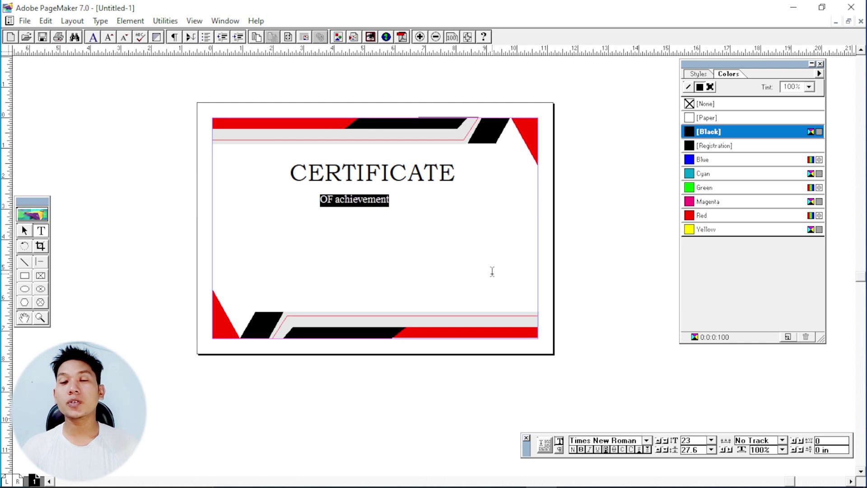
key("ctrl+alt+shift+period")
key("ctrl+alt+shift+period")
key("ctrl+alt+shift+period")
key("ctrl+alt+shift+period")
key("ctrl+alt+shift+period")
key("ctrl+alt+shift+period")
key("ctrl+alt+shift+period")
key("ctrl+alt+shift+period")
key("ctrl+alt+shift+period")
key("ctrl+alt+shift+comma")
key("ctrl+alt+shift+comma")
key("ctrl+alt+shift+comma")
key("ctrl+alt+shift+comma")
key("ctrl+alt+shift+comma")
key("ctrl+alt+shift+comma")
key("ctrl+alt+shift+comma")
key("ctrl+alt+shift+comma")
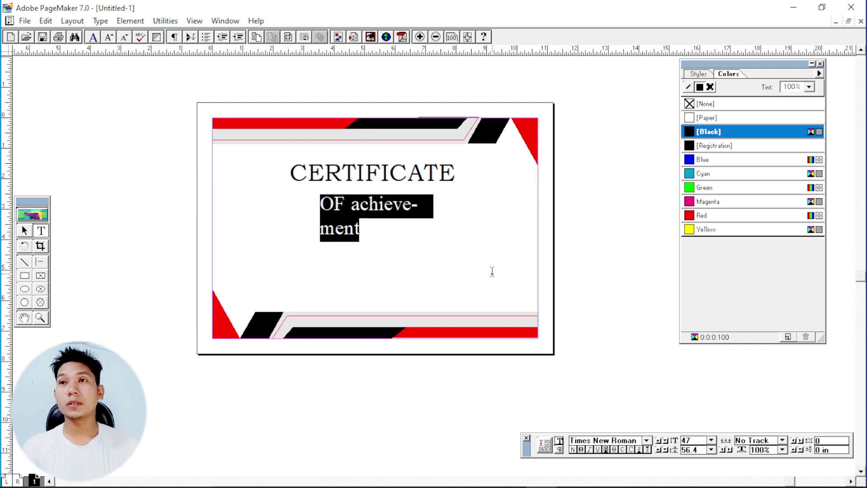
key("ctrl+alt+shift+comma")
key("ctrl+alt+shift+comma")
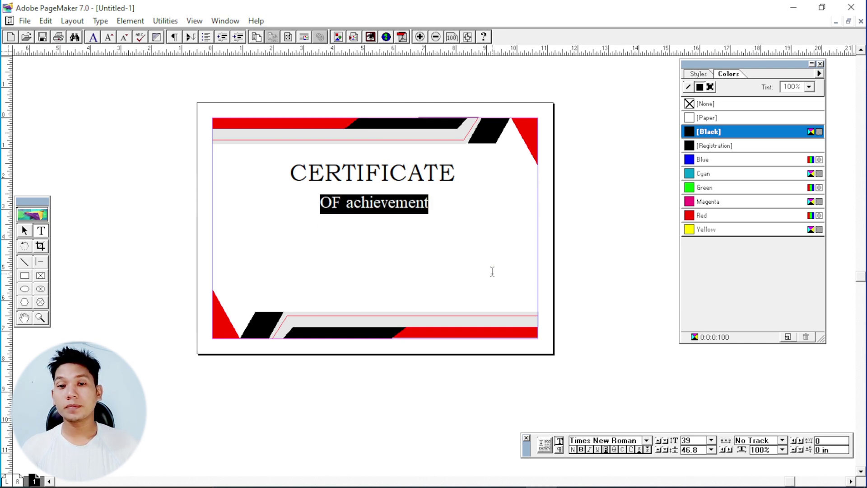
Step: Move 'OF achievement' up near the title, reduce it to 35 pt, and nudge it right
left_click(24, 231)
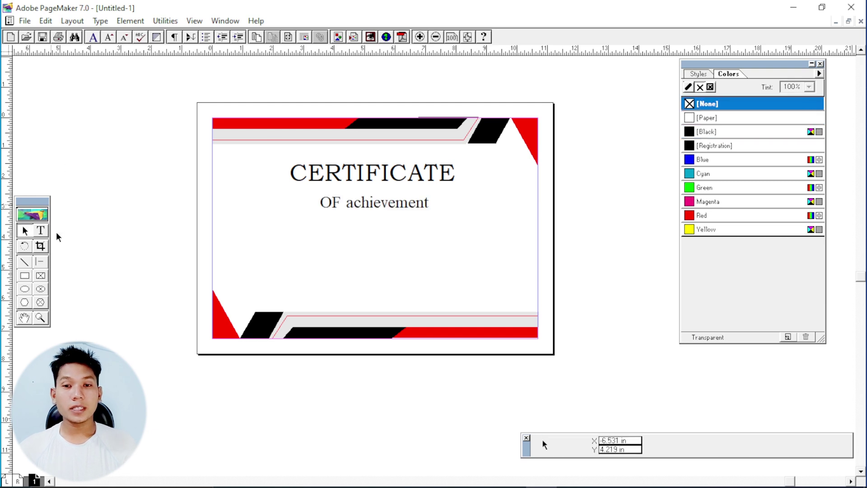
left_click(387, 206)
left_click_drag(387, 206, 387, 198)
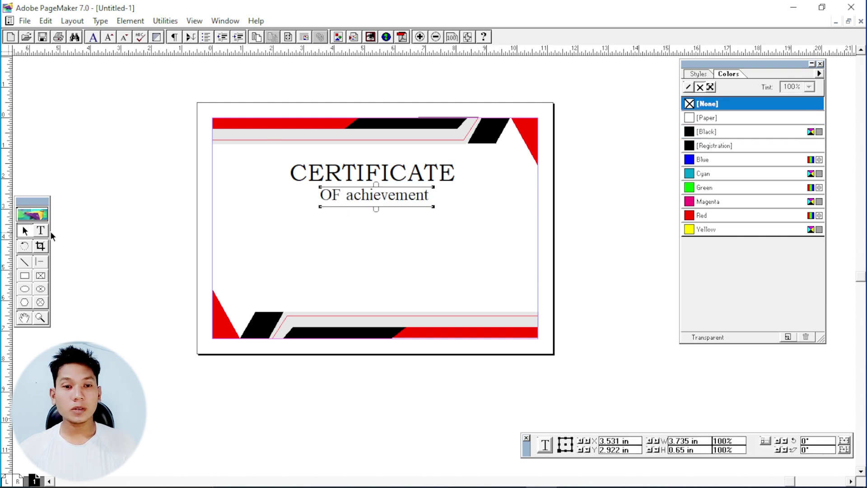
left_click(41, 231)
left_click(353, 197)
key("ctrl+a")
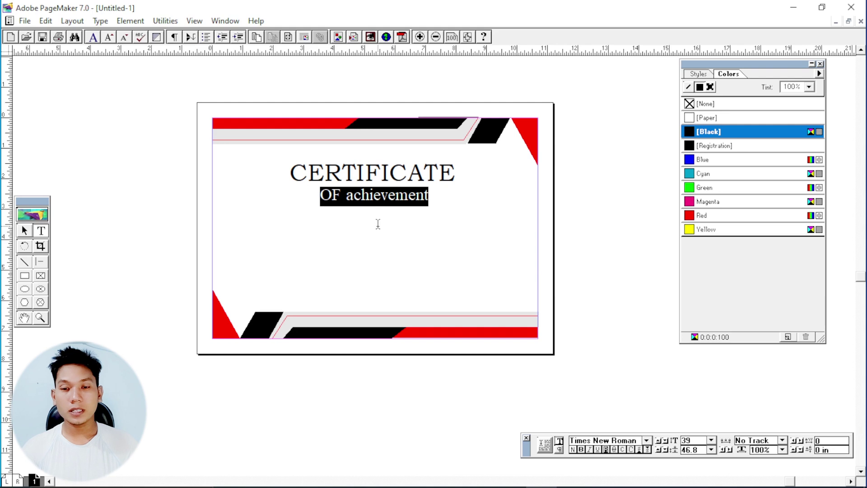
key("ctrl+alt+shift+comma")
key("ctrl+alt+shift+comma")
key("ctrl+alt+shift+comma")
key("ctrl+alt+shift+comma")
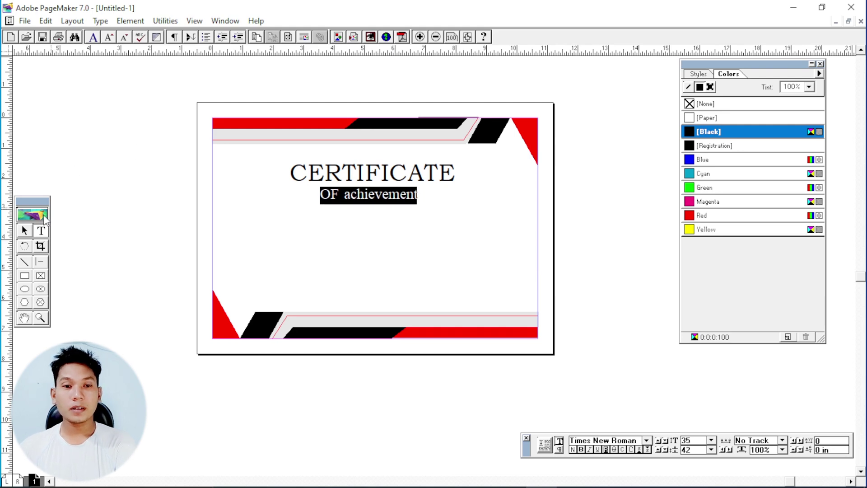
left_click(25, 231)
key("Right")
key("Right")
key("Right")
key("Right")
key("Right")
key("Right")
key("Right")
key("Right")
key("Right")
key("Right")
key("Right")
key("Right")
key("Right")
key("Right")
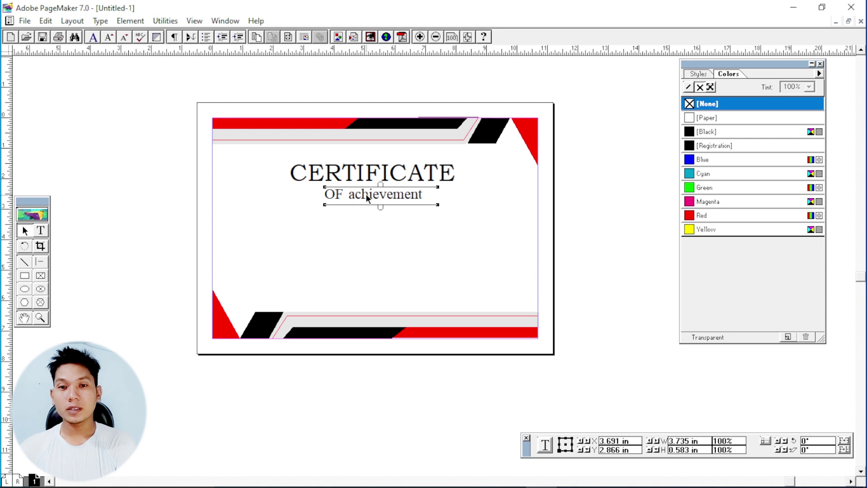
left_click(396, 231)
left_click(382, 197)
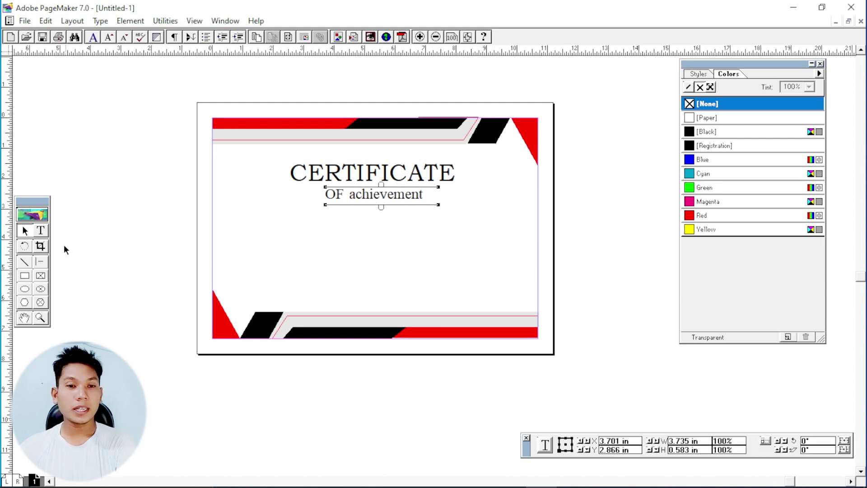
Step: Draw a horizontal rule beneath 'OF achievement' and mark a text area below it
left_click(24, 262)
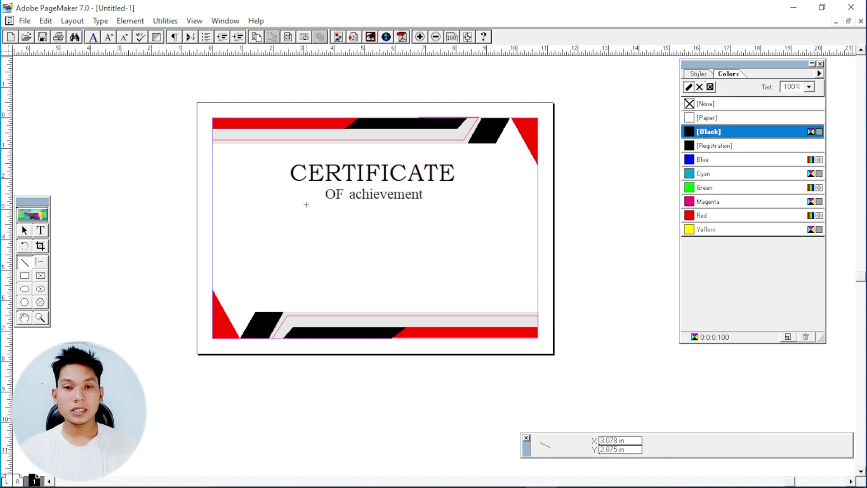
left_click_drag(306, 205, 449, 218)
left_click(25, 231)
left_click(409, 271)
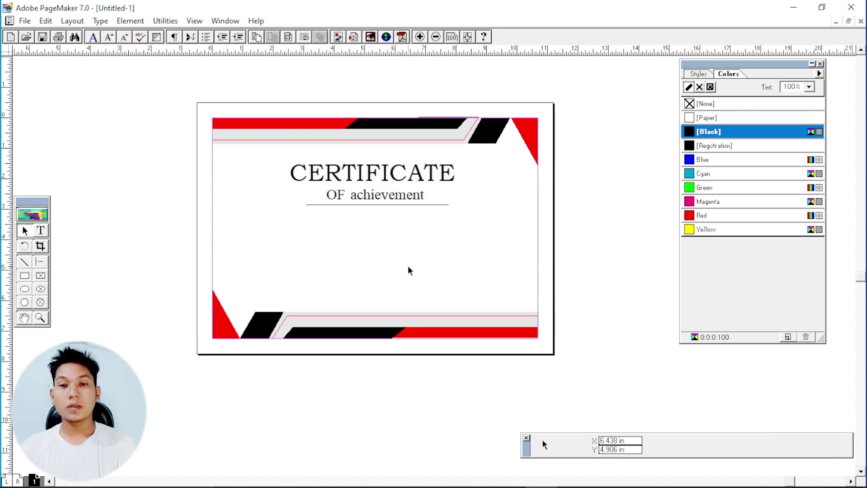
left_click(40, 231)
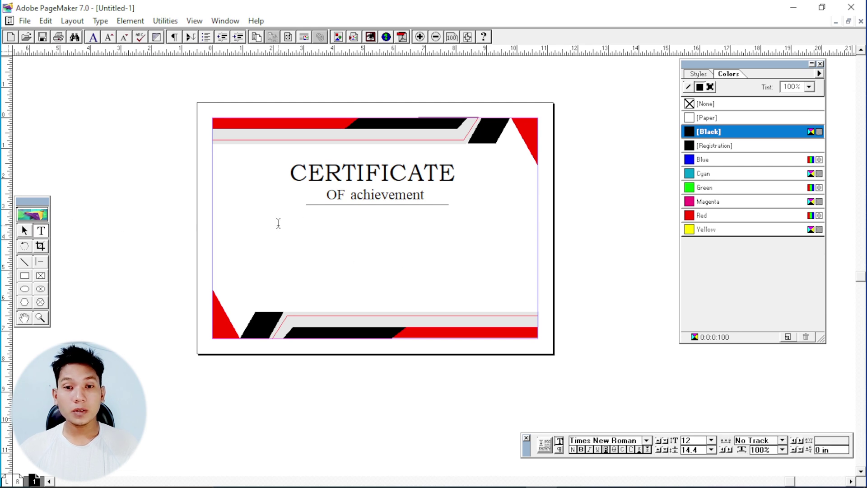
left_click_drag(271, 227, 471, 240)
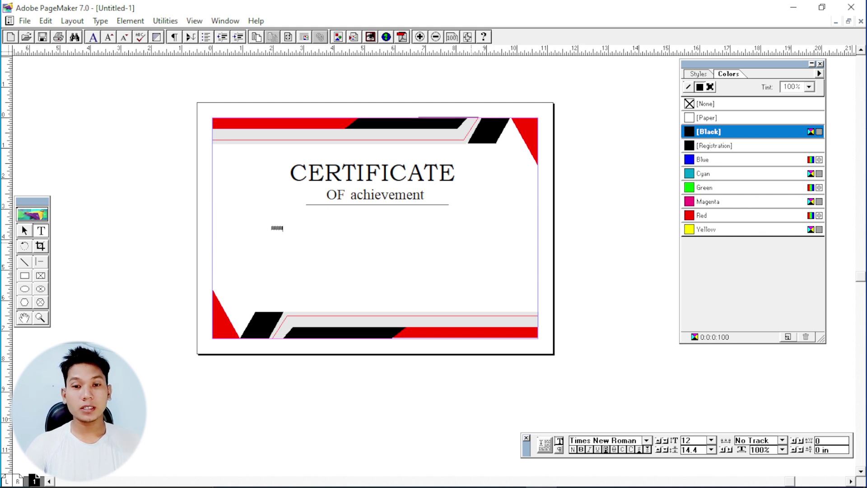
Step: Set the text to 25 then 29 pt and type 'The certificate is presented to'
type("25")
key("Return")
key("ctrl+alt+shift+period")
key("ctrl+alt+shift+period")
key("ctrl+alt+shift+period")
key("ctrl+alt+shift+period")
key("Right")
type("certificate ")
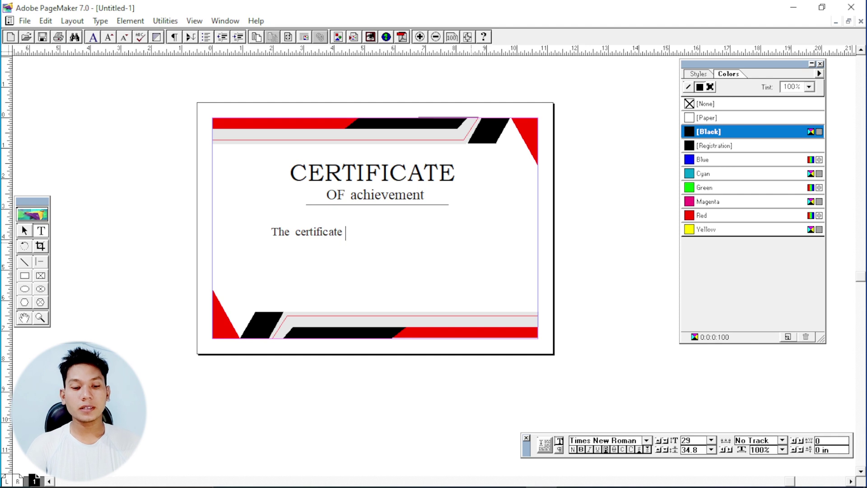
type("is prese")
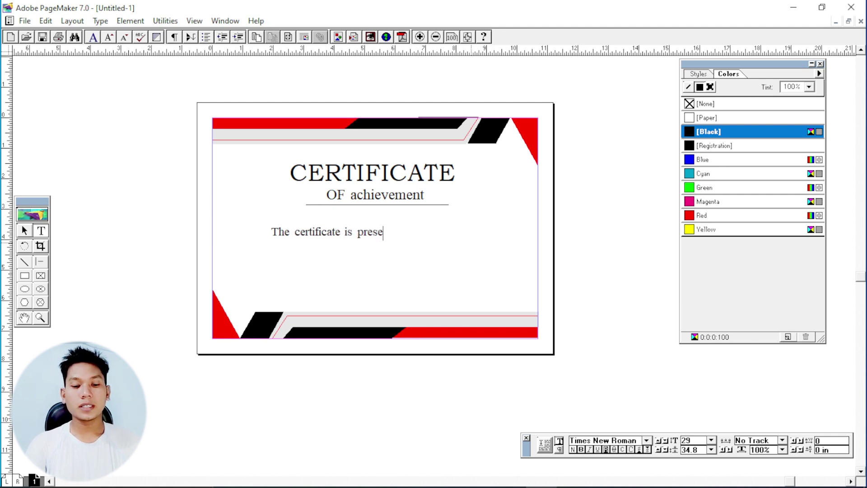
type("nted to")
Step: Enlarge the presentation line to 32 pt and move it up and right
key("ctrl+a")
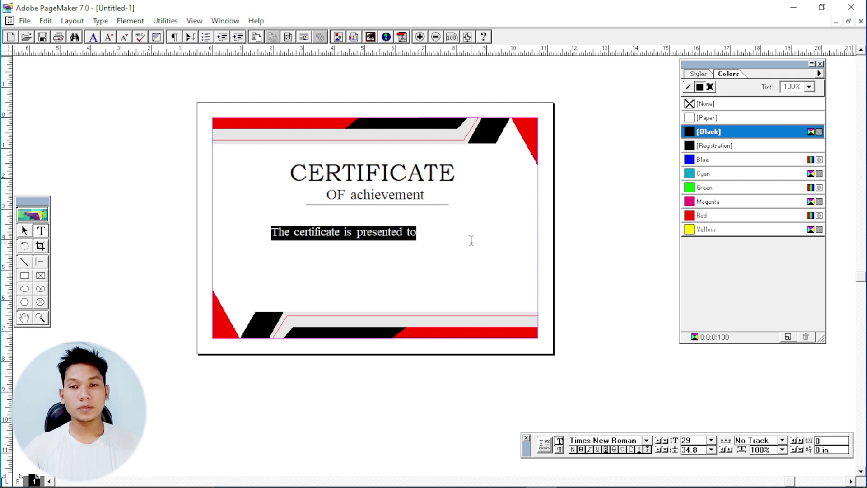
key("ctrl+shift+period")
key("ctrl+shift+period")
key("ctrl+shift+period")
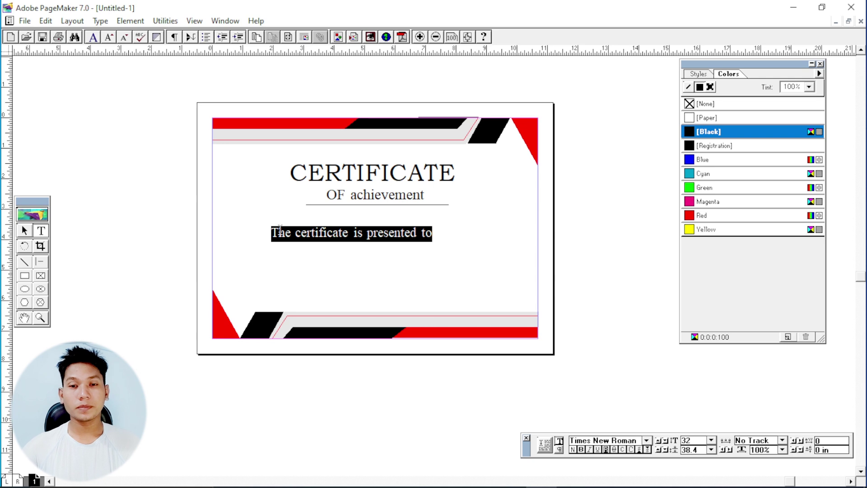
left_click(24, 231)
left_click_drag(324, 238, 336, 232)
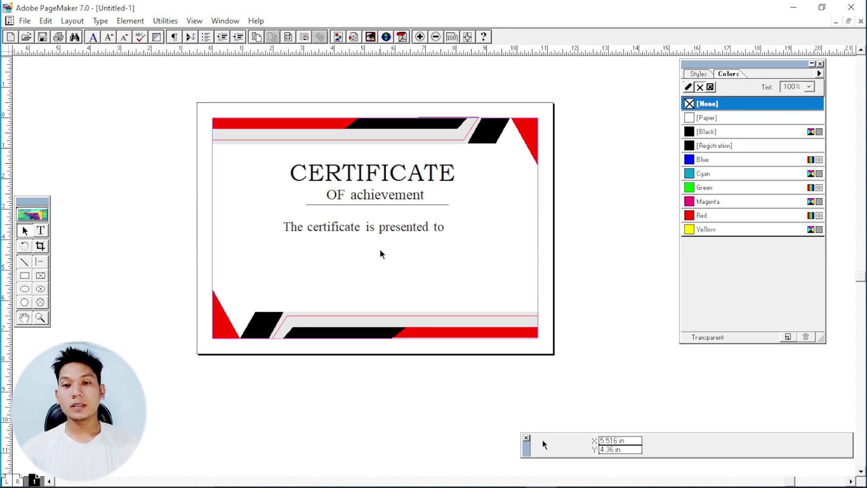
Step: Centre-align the presentation line and nudge its block slightly left and up
left_click(40, 230)
left_click(339, 228)
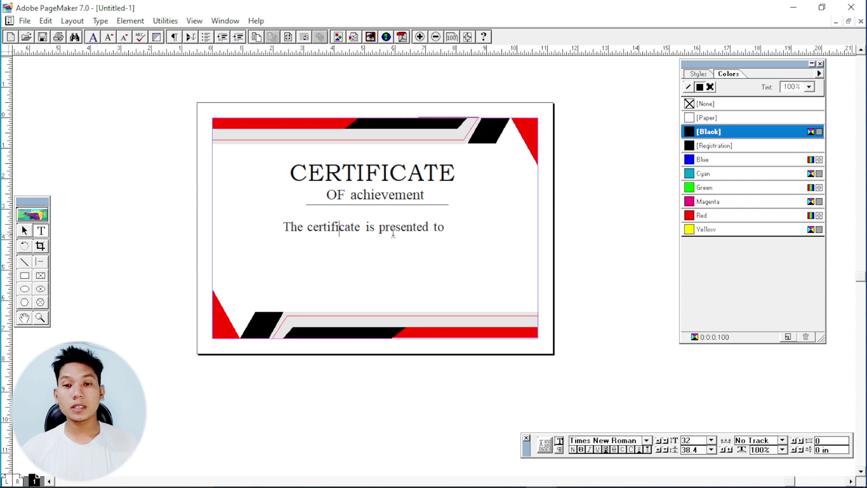
left_click(560, 449)
left_click(614, 450)
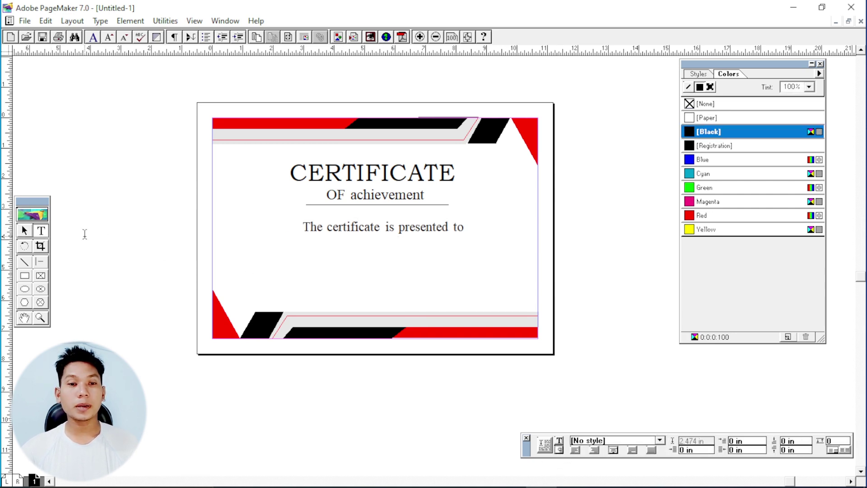
left_click(25, 230)
left_click(406, 230)
left_click_drag(405, 229, 401, 225)
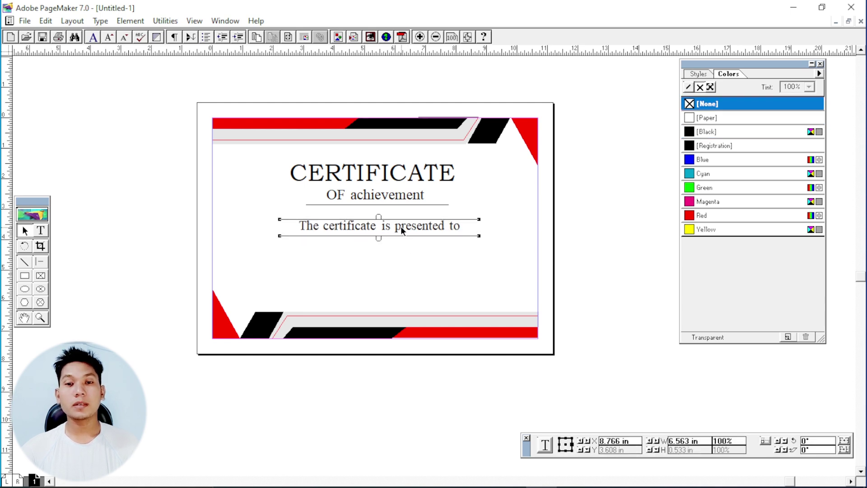
Step: Draw a text frame below and type the recipient's name
left_click(41, 230)
left_click_drag(285, 246, 482, 271)
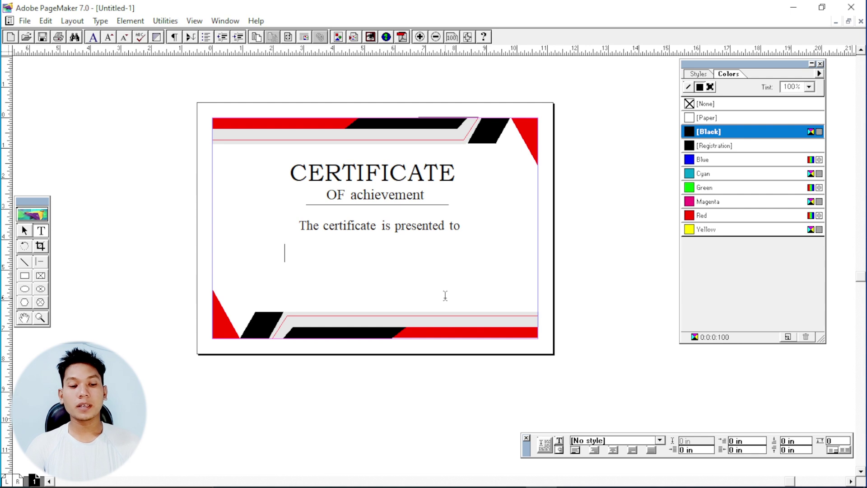
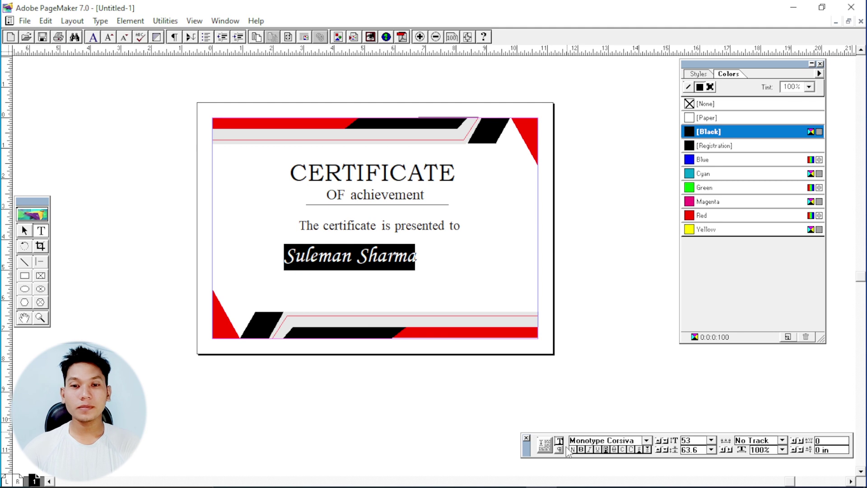
Step: Enlarge the script recipient name to 72 pt and nudge its block up
key("ctrl+shift+period")
key("ctrl+shift+period")
key("ctrl+shift+period")
key("ctrl+shift+period")
key("ctrl+shift+period")
key("ctrl+shift+period")
key("ctrl+shift+period")
key("ctrl+shift+period")
key("ctrl+shift+period")
key("ctrl+shift+period")
key("ctrl+shift+period")
key("ctrl+shift+period")
key("ctrl+shift+period")
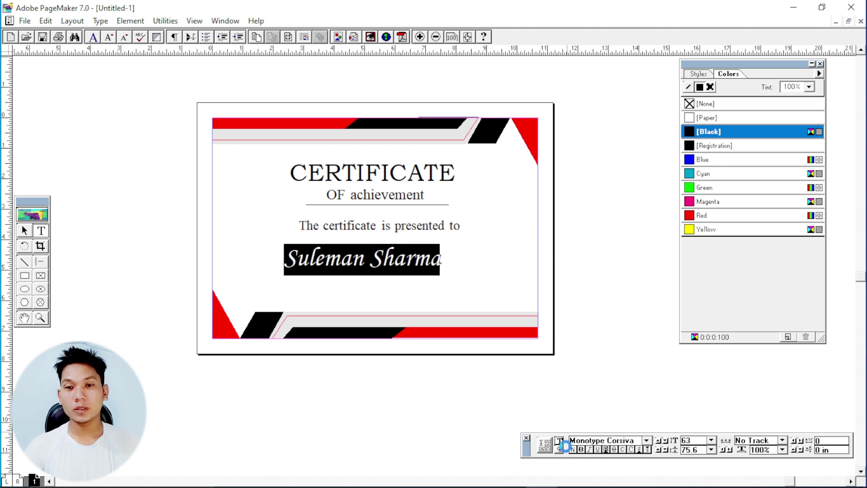
key("ctrl+shift+period")
key("ctrl+shift+period")
key("ctrl+shift+period")
key("ctrl+shift+period")
key("ctrl+shift+period")
key("ctrl+shift+period")
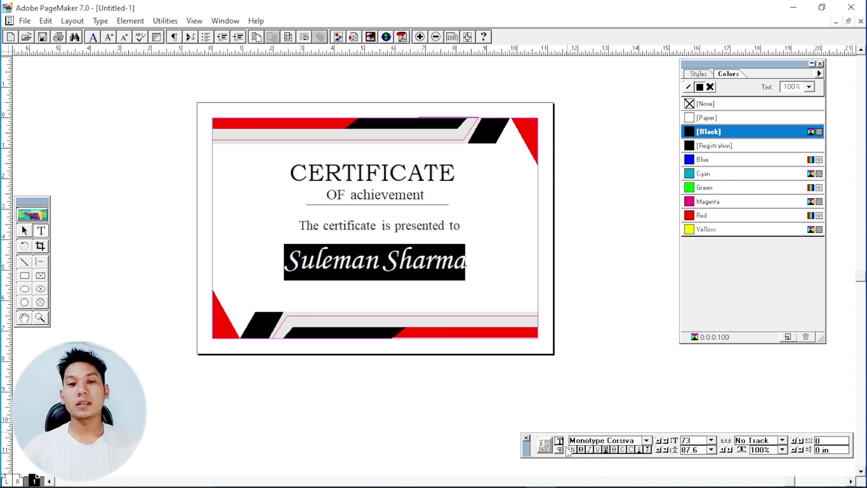
key("Escape")
left_click(324, 262)
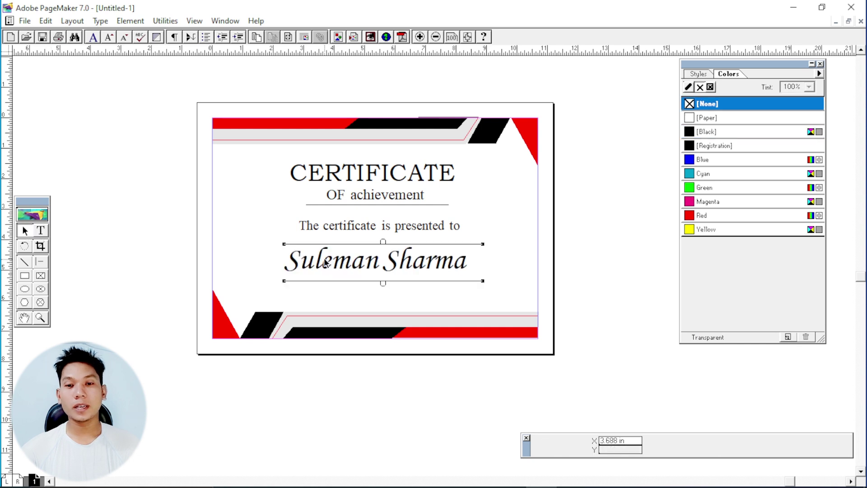
key("Up")
key("Up")
key("Up")
key("Up")
key("Up")
key("Up")
key("Up")
key("Up")
key("Up")
key("Up")
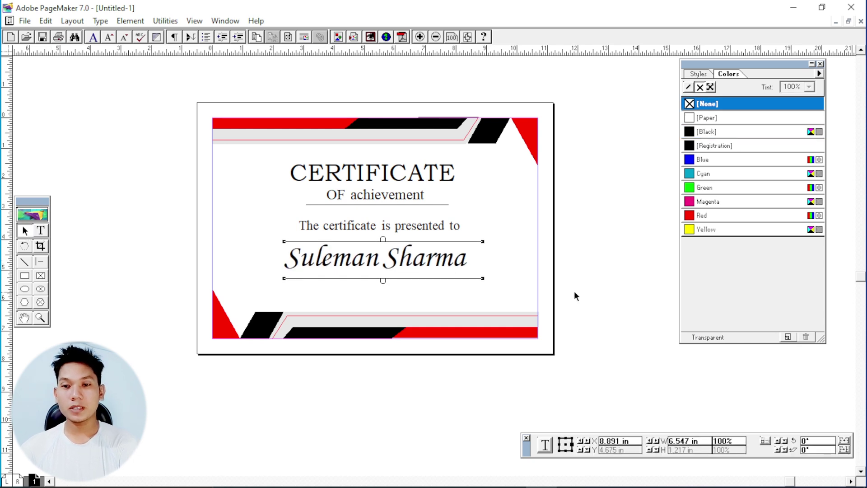
Step: Nudge the name and presentation line up together, then raise the name a bit more
left_click_drag(586, 293, 404, 281)
left_click_drag(264, 216, 259, 210)
key("Up")
key("Up")
key("Up")
key("Up")
key("Up")
key("Up")
key("Up")
key("Up")
key("Up")
key("Up")
key("Up")
key("Up")
key("Up")
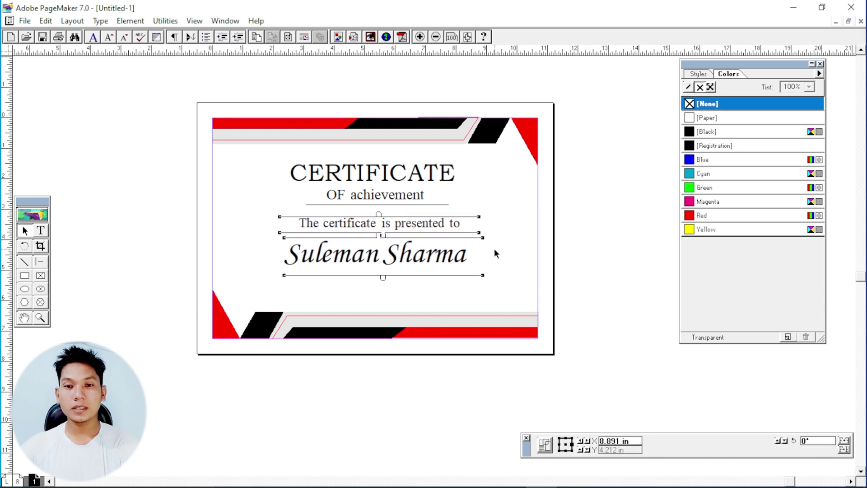
left_click(433, 279)
left_click(421, 258)
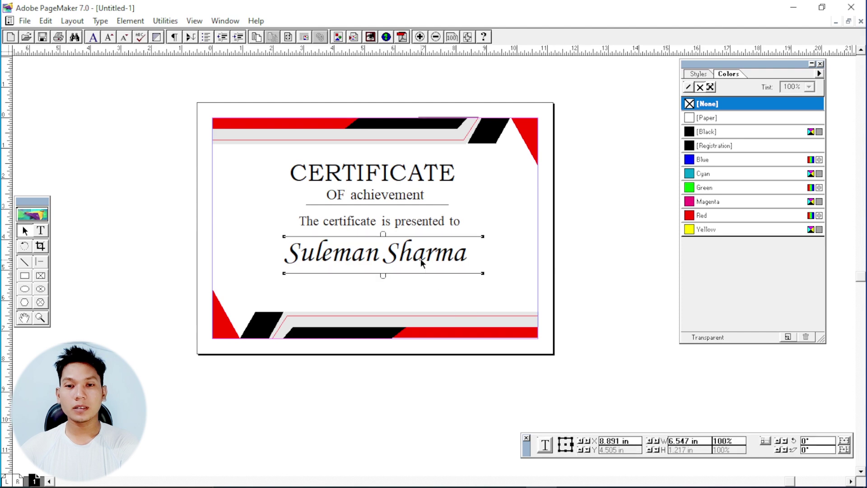
key("Up")
key("Up")
key("Up")
key("Up")
key("Up")
key("Up")
key("Up")
key("Up")
key("Up")
key("Up")
key("Up")
key("Up")
key("Up")
key("Up")
key("Up")
left_click(423, 293)
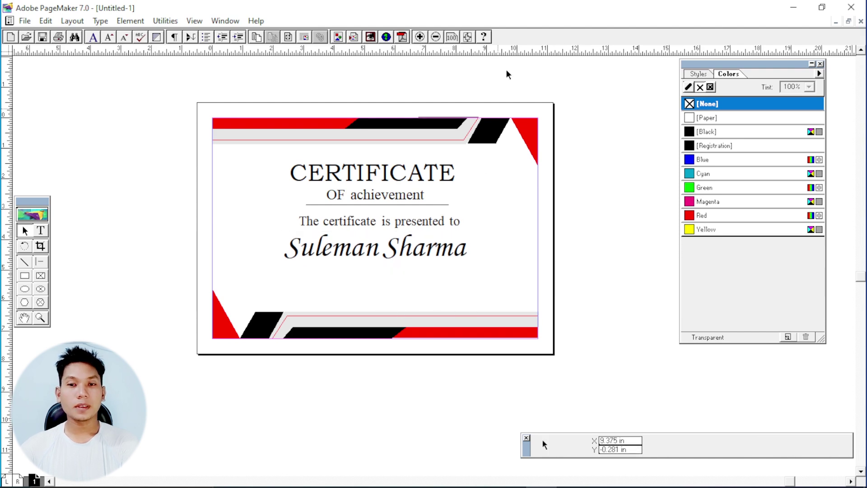
left_click(420, 38)
Step: Add a 'Date' text label at the certificate's lower left
scroll(413, 244, "down", 3)
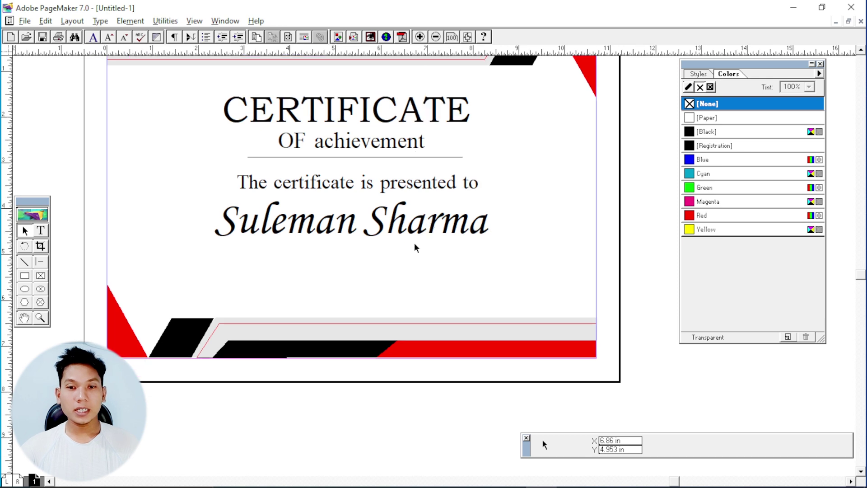
left_click(42, 231)
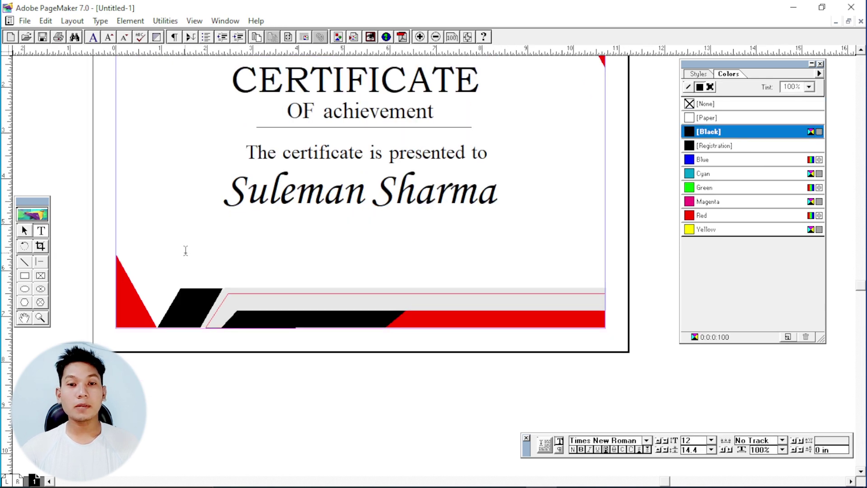
left_click_drag(185, 251, 313, 272)
type("Date")
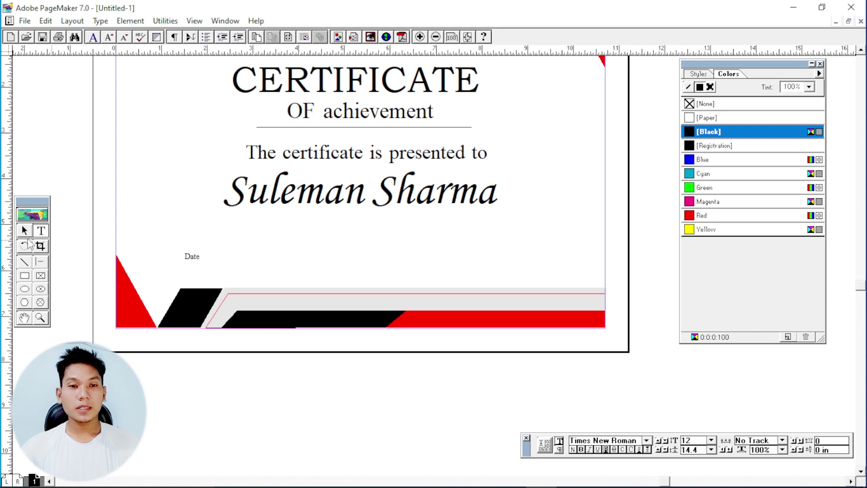
Step: Copy the Date label to the lower right and retype it as 'Signature'
left_click(24, 230)
left_click(191, 256)
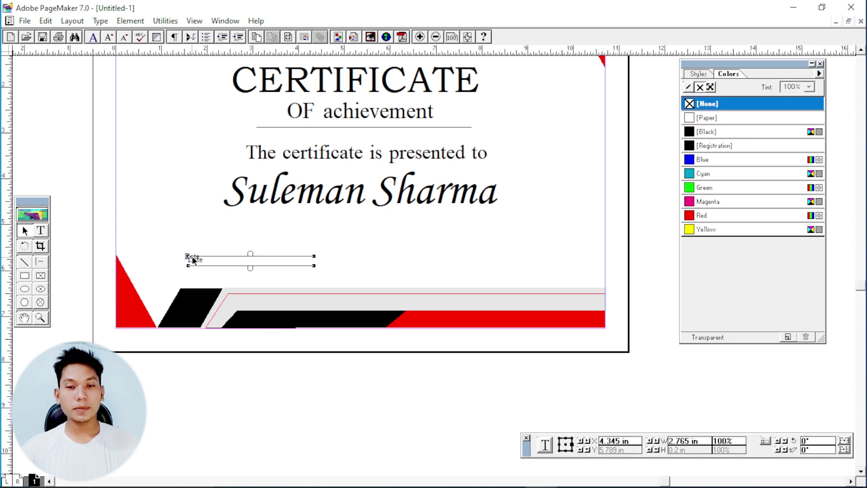
left_click_drag(192, 256, 457, 257)
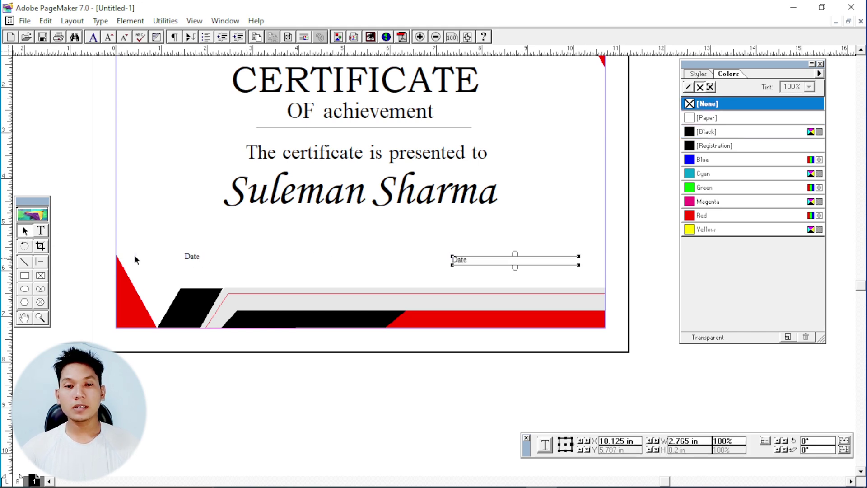
left_click(40, 231)
left_click(489, 263)
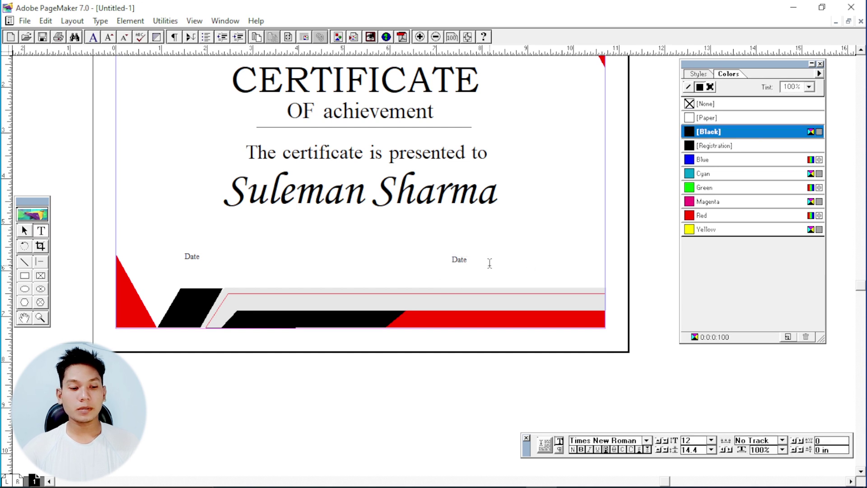
double_click(489, 263)
type("Signatur")
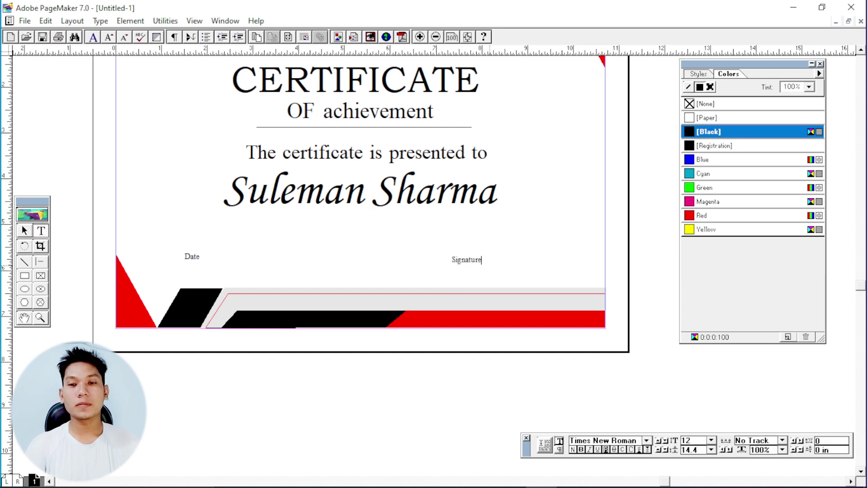
Step: Set both the Signature and Date labels to 14 pt
double_click(490, 263)
key("ctrl+alt+shift+period")
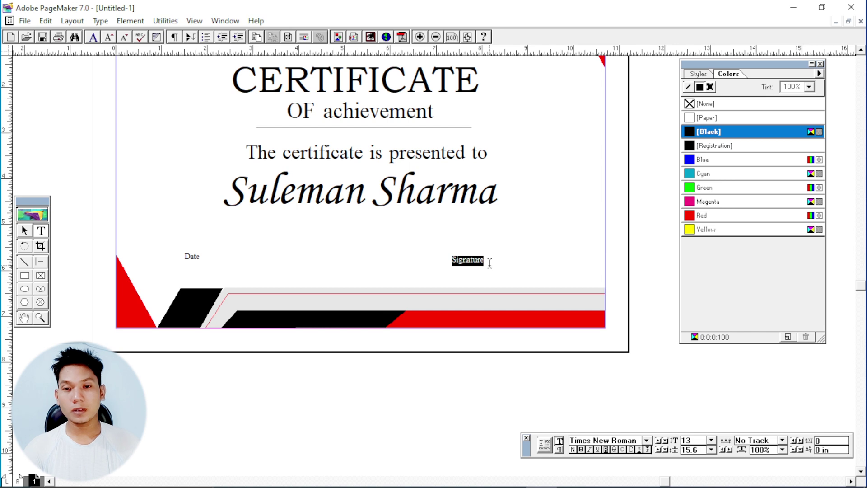
key("ctrl+alt+shift+period")
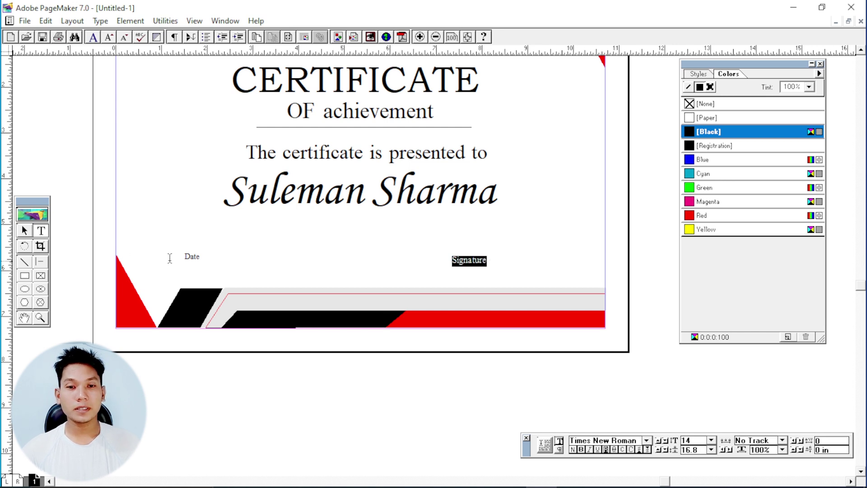
double_click(190, 257)
key("ctrl+alt+shift+period")
key("ctrl+alt+shift+period")
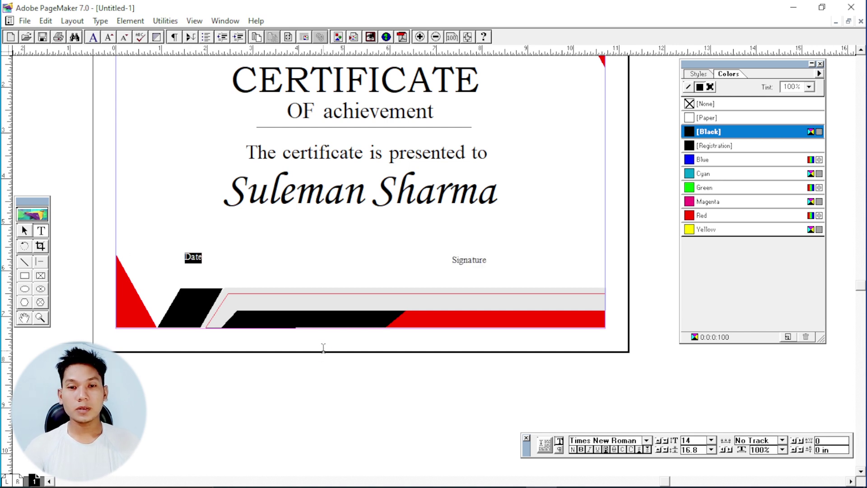
Step: Shift the Date and Signature labels slightly right and down
left_click(25, 230)
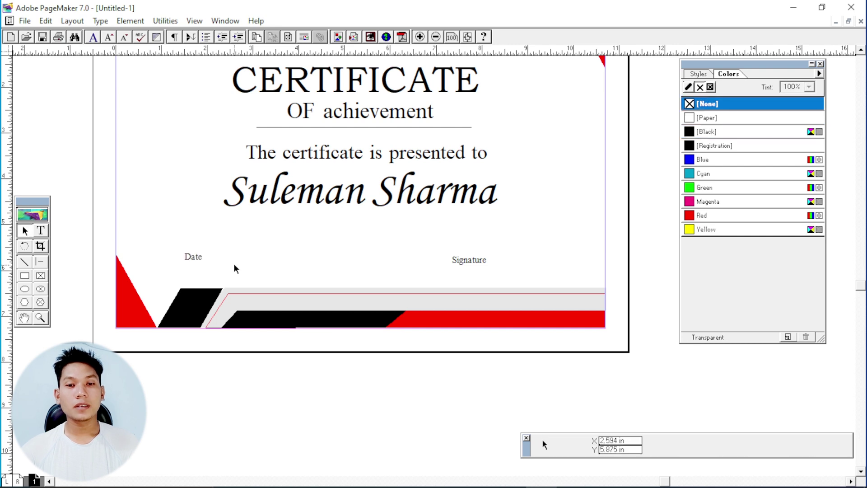
left_click(234, 264)
left_click_drag(234, 264, 255, 273)
left_click(470, 262)
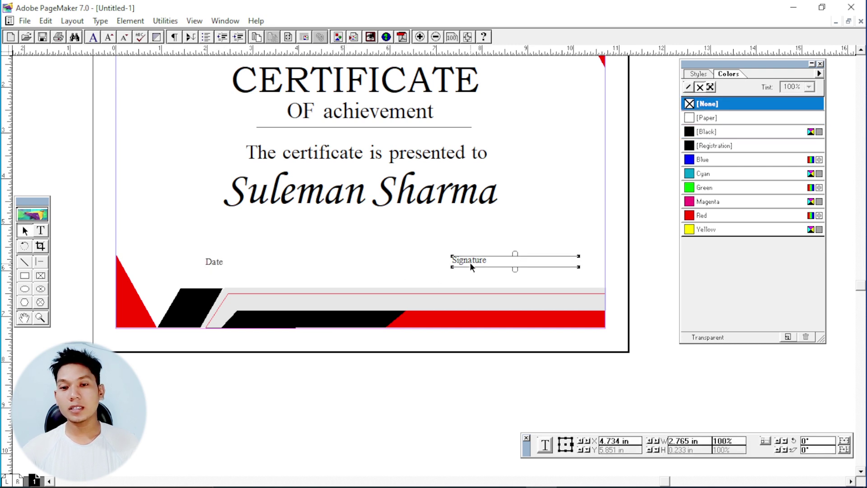
left_click_drag(469, 262, 477, 263)
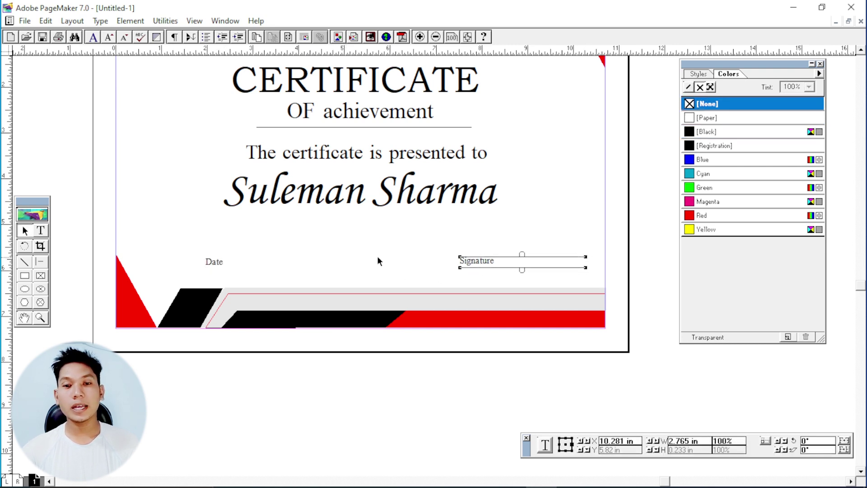
Step: Draw a line above Date, colour it Red, and nudge it down slightly
left_click(24, 263)
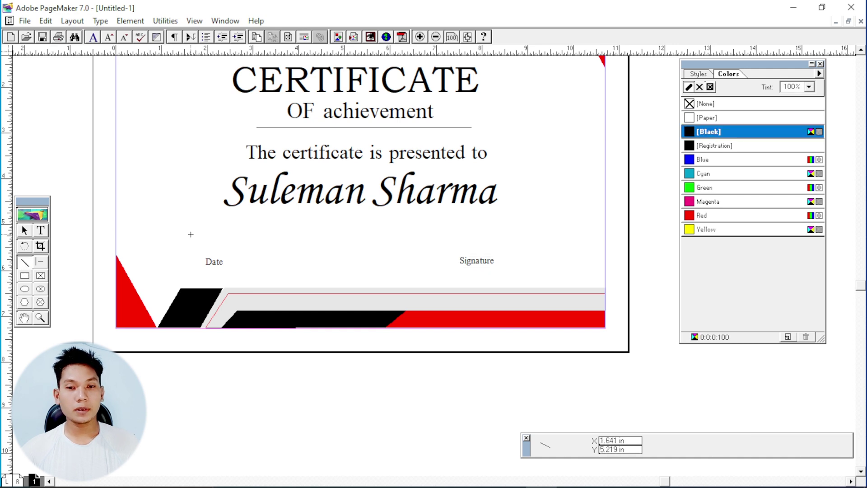
mouse_move(190, 235)
left_mouse_down()
mouse_move(271, 234)
mouse_move(224, 251)
left_mouse_up()
left_click(25, 231)
left_click(229, 230)
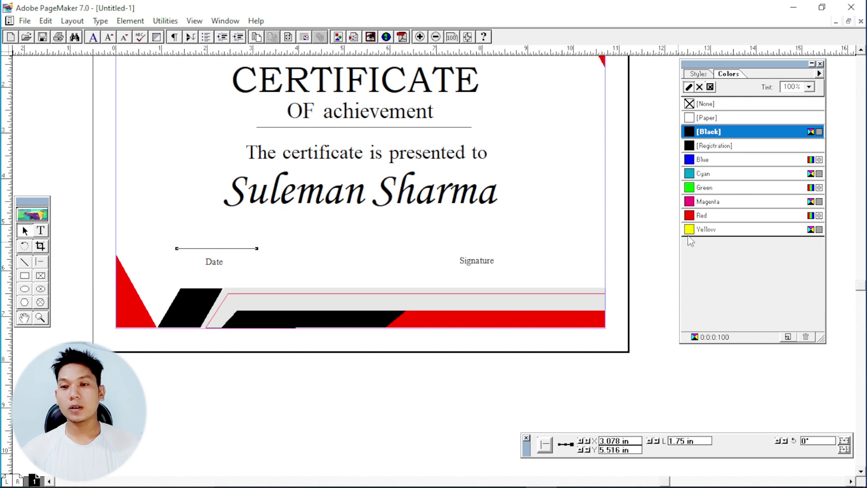
left_click(703, 217)
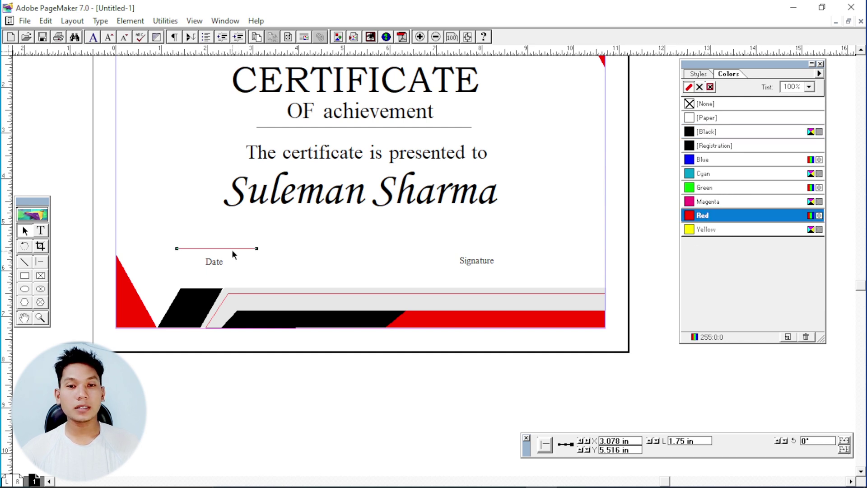
key("Down")
key("Down")
key("Down")
key("Down")
key("Down")
key("Down")
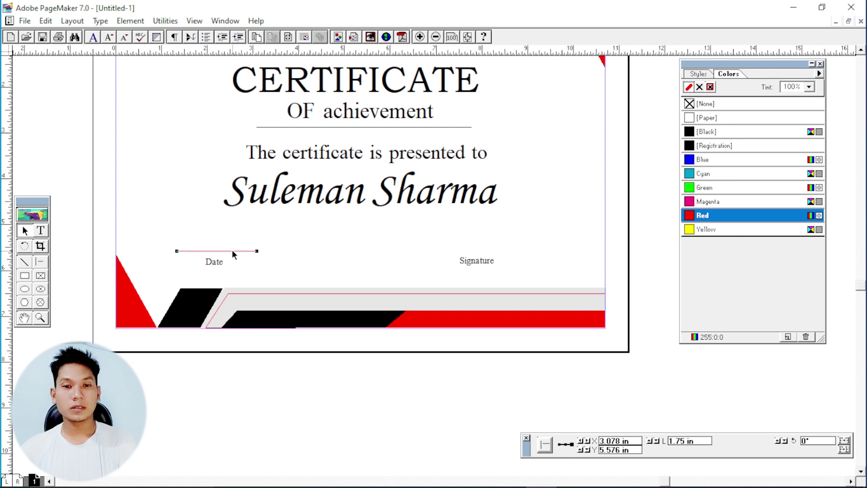
Step: Paste a copy of the red line and place it above Signature
key("ctrl+v")
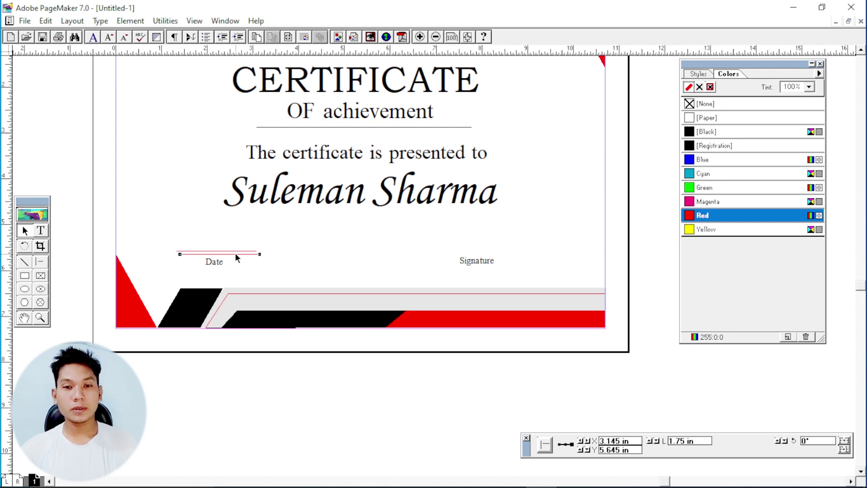
mouse_move(235, 255)
left_mouse_down()
mouse_move(484, 239)
mouse_move(490, 249)
left_mouse_up()
left_click(484, 258)
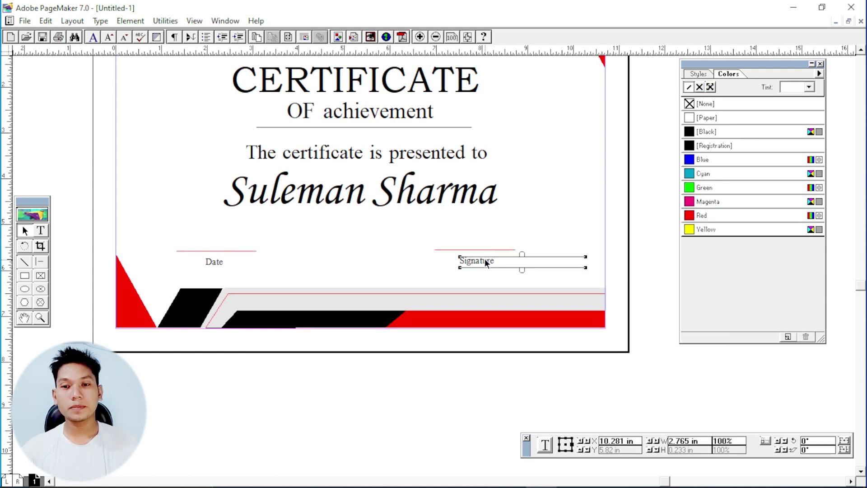
left_click(489, 250)
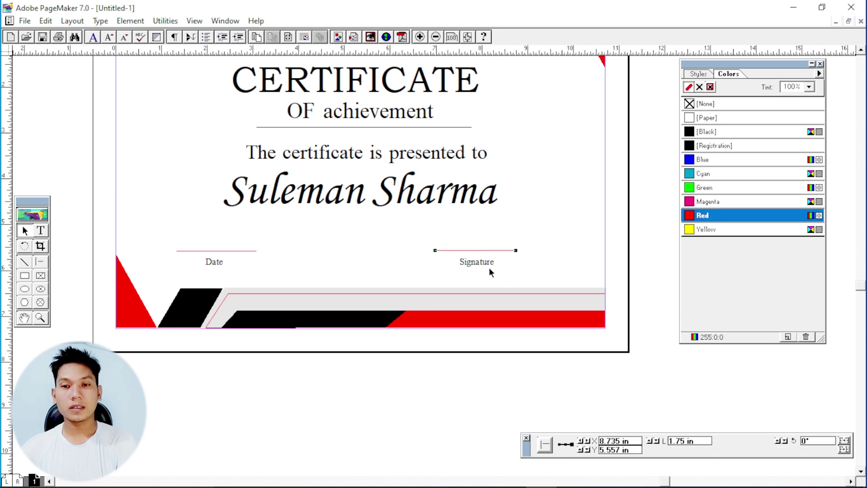
left_click(484, 264)
left_click(491, 245)
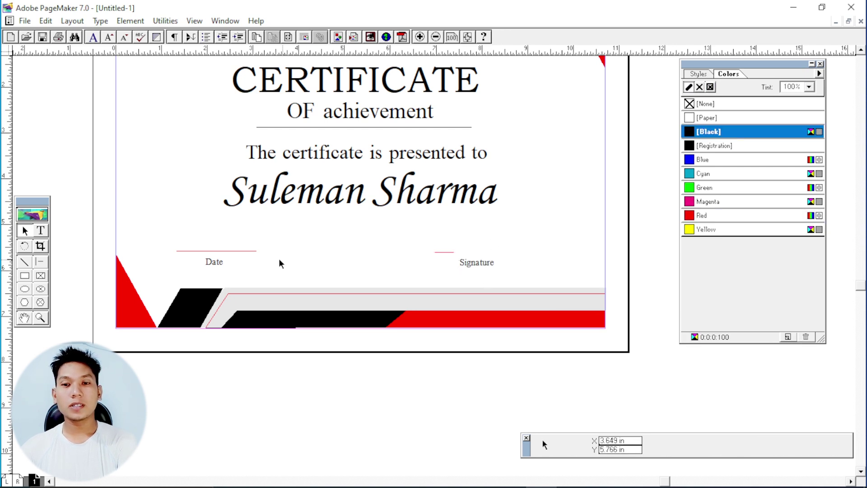
Step: Select the Date line, Date label and Signature line and nudge them right
mouse_move(420, 335)
left_mouse_down()
mouse_move(415, 234)
mouse_move(422, 238)
mouse_move(441, 372)
mouse_move(414, 300)
mouse_move(385, 285)
left_mouse_up()
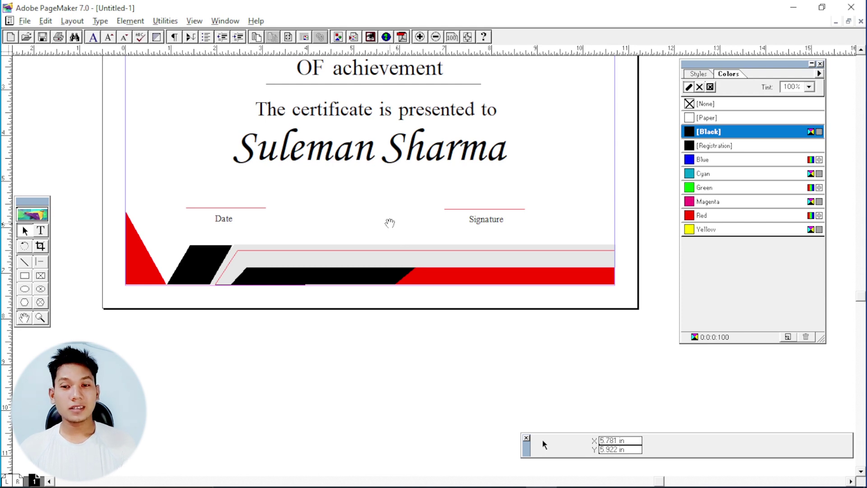
left_click_drag(389, 224, 329, 250)
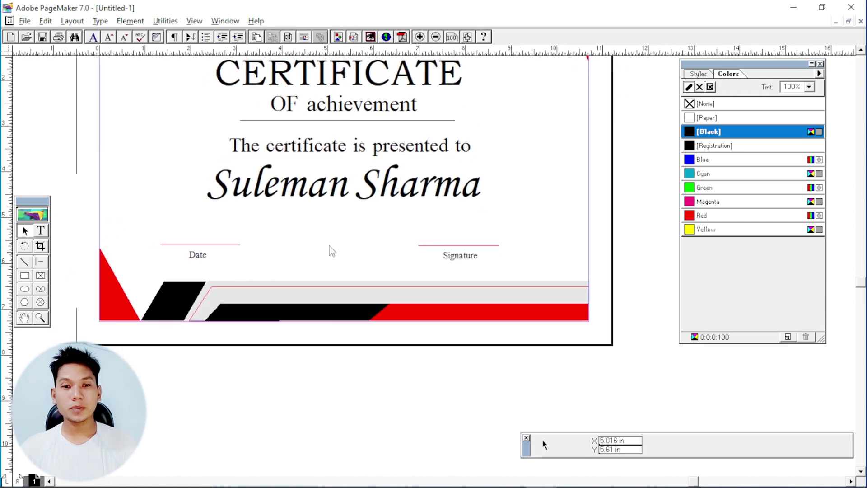
left_click_drag(66, 216, 373, 247)
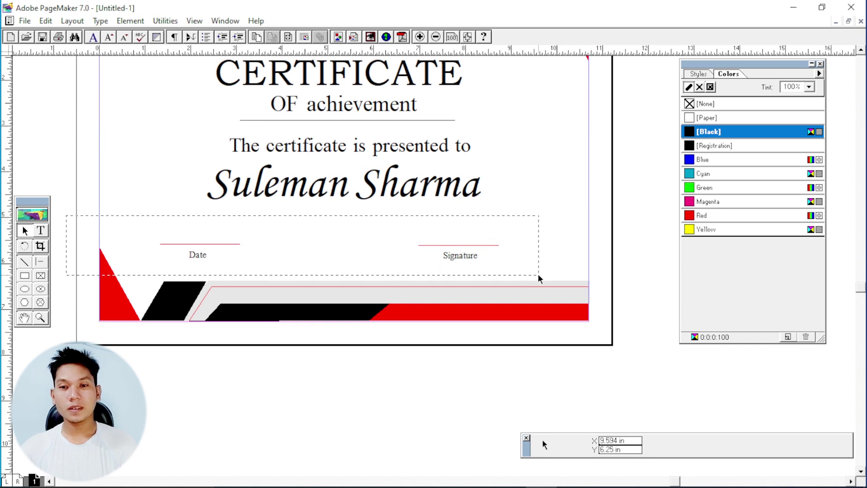
left_click_drag(538, 274, 538, 274)
key("Right")
key("Right")
key("Right")
key("Right")
key("Right")
key("Right")
key("Right")
key("Right")
key("Right")
key("Right")
key("Right")
key("Right")
key("Right")
key("Right")
key("Right")
key("Right")
key("Right")
key("Right")
key("Right")
key("Right")
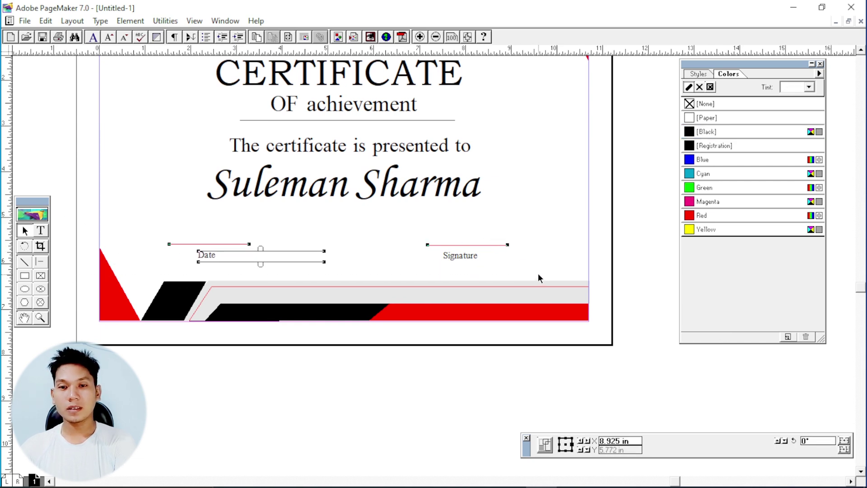
key("Right")
key("Right")
key("Right")
key("Right")
key("Right")
key("Right")
key("Right")
Step: Nudge the Signature label further right
left_click(466, 257)
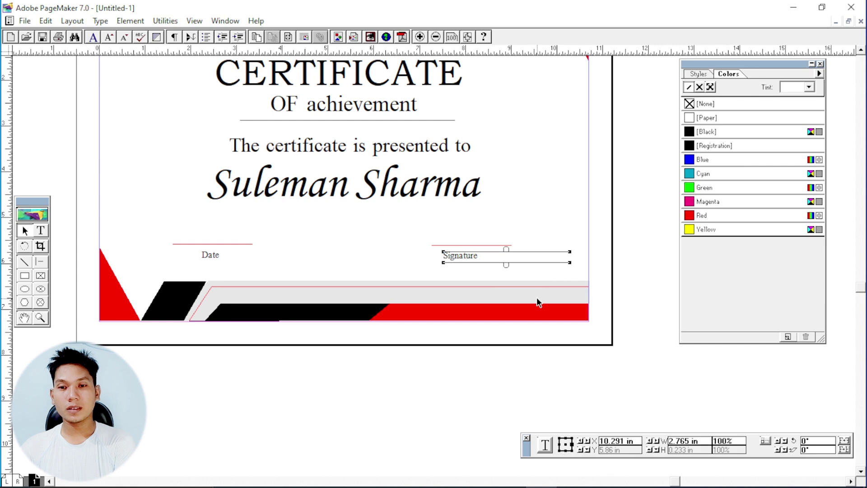
key("Right")
key("Right")
key("Right")
key("Right")
key("Right")
key("Right")
key("Right")
key("Right")
key("Right")
key("Right")
key("Right")
key("Right")
key("Right")
key("Right")
key("Right")
key("Right")
key("Right")
key("Right")
key("Right")
key("Right")
key("Right")
key("Right")
key("Right")
key("Right")
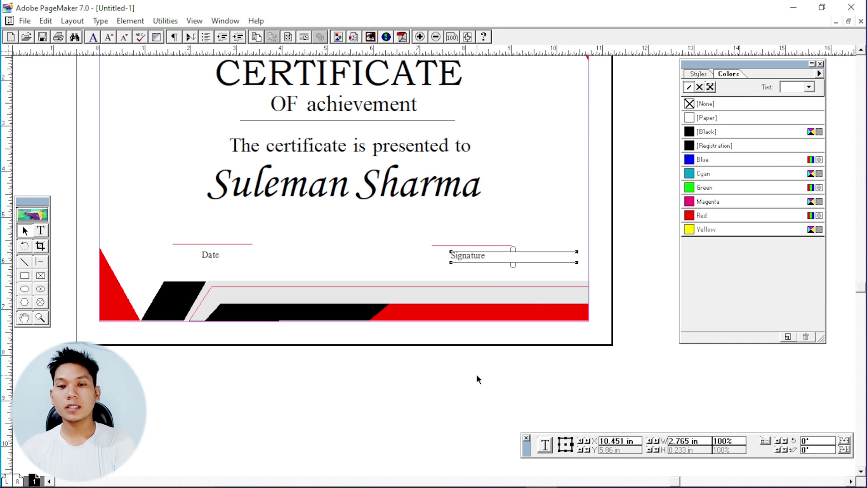
left_click(477, 374)
left_click(478, 257)
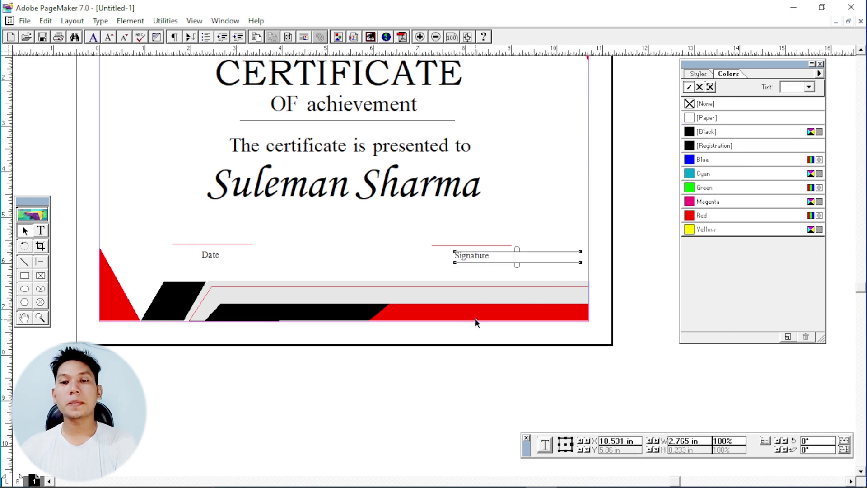
key("Right")
key("Right")
key("Right")
key("Right")
key("Right")
key("Right")
key("Right")
key("Right")
Step: Centre-align the Signature text in its block and nudge it up slightly
left_click(41, 230)
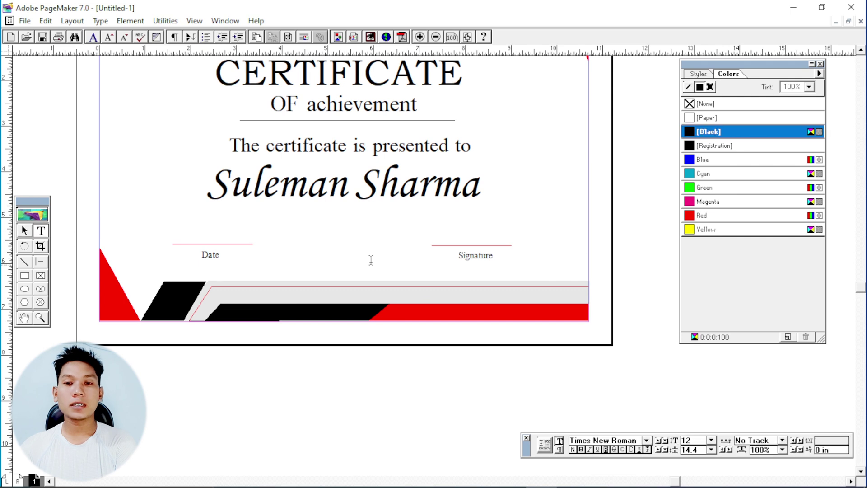
left_click(478, 256)
left_click(561, 450)
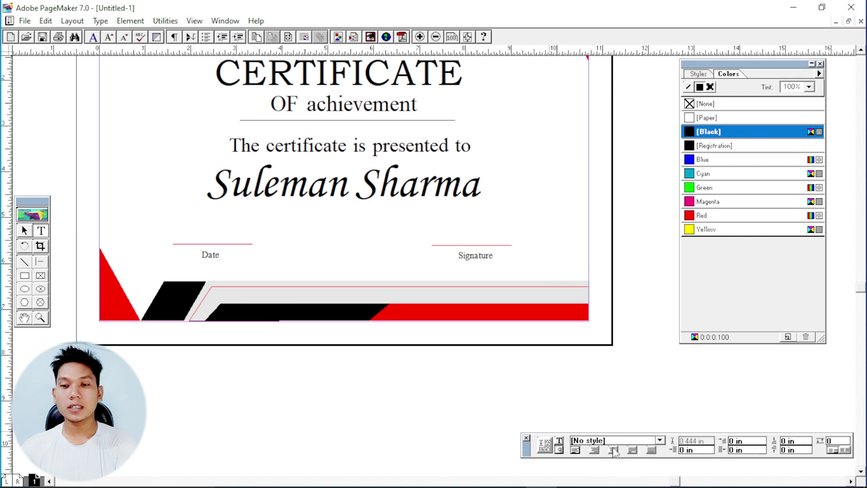
left_click(614, 450)
left_click(25, 231)
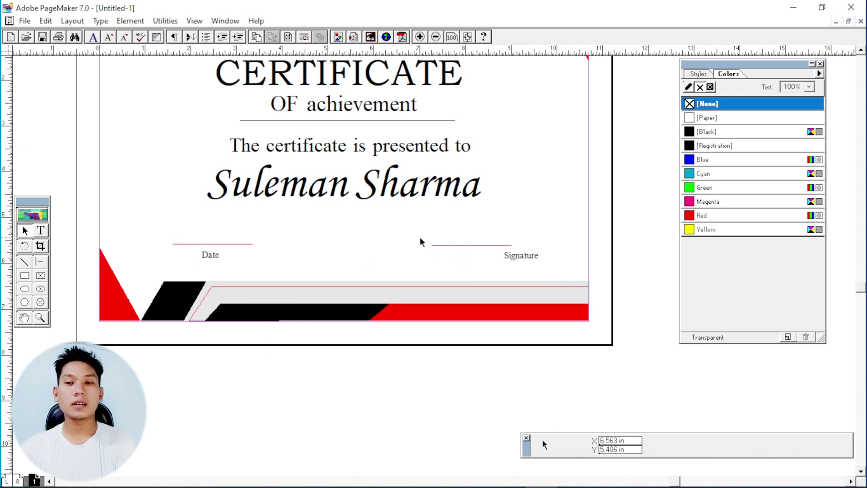
left_click(525, 264)
key("ctrl+shift+c")
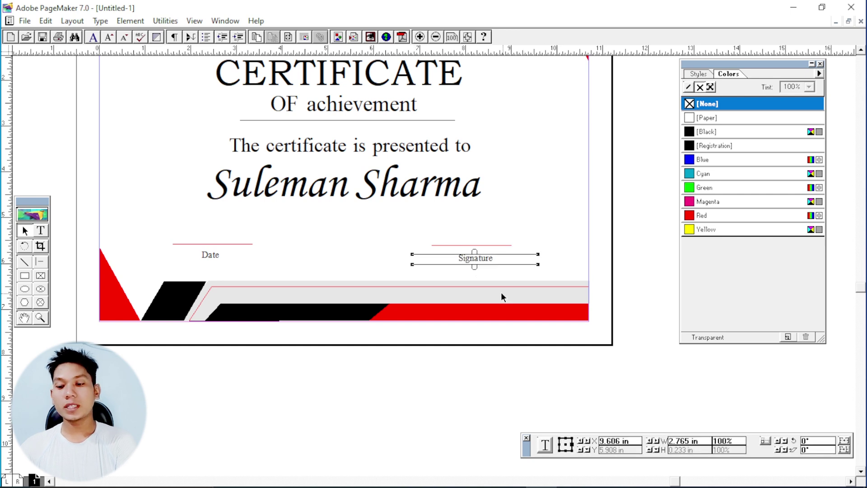
key("Up")
key("Up")
key("Up")
key("Up")
key("Up")
Step: Check the lines' alignment against a temporary horizontal ruler guide, then remove it
left_click_drag(398, 51, 402, 247)
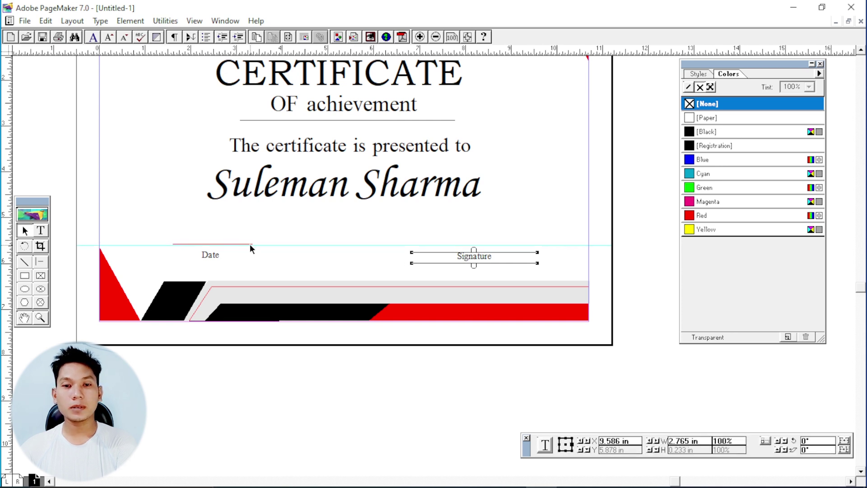
left_click(228, 244)
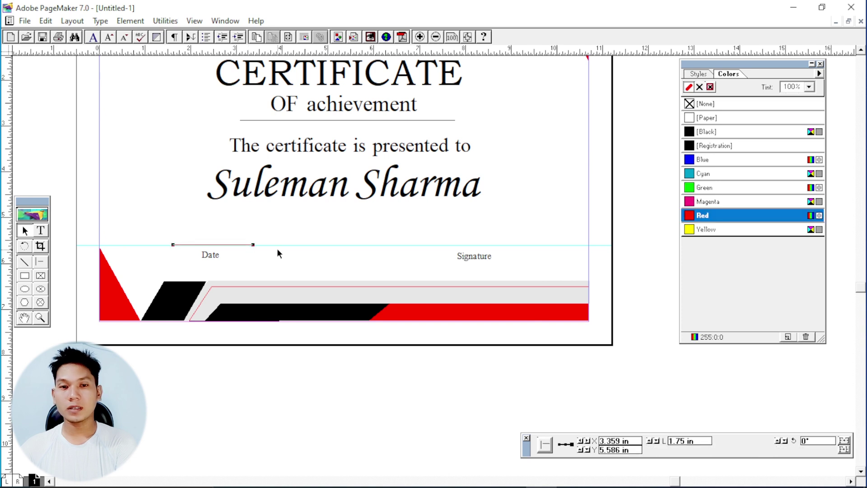
left_click(323, 266)
left_click_drag(347, 246, 369, 44)
left_click_drag(397, 163, 390, 230)
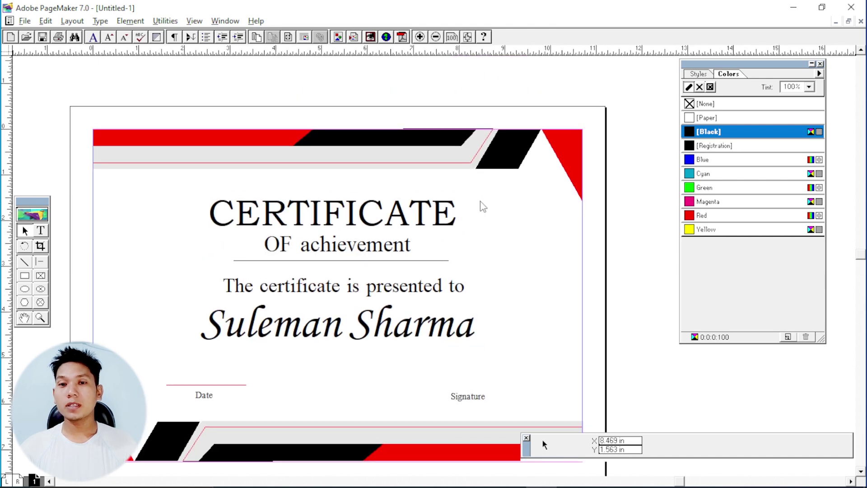